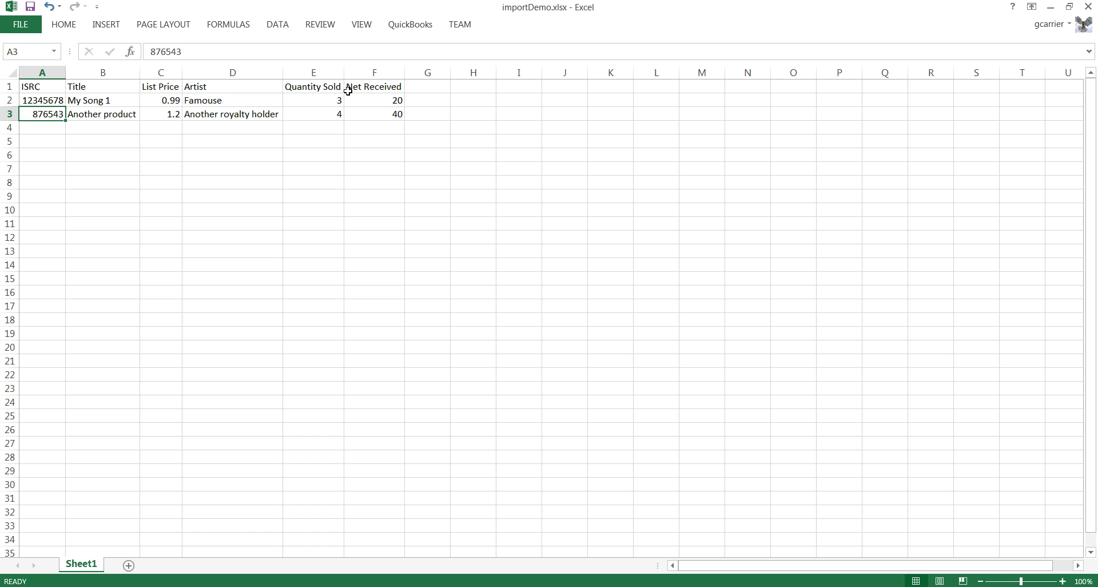
Step: Review the Excel report's ISRC, Title, List Price, Artist, Quantity Sold and Net Received columns
click(37, 87)
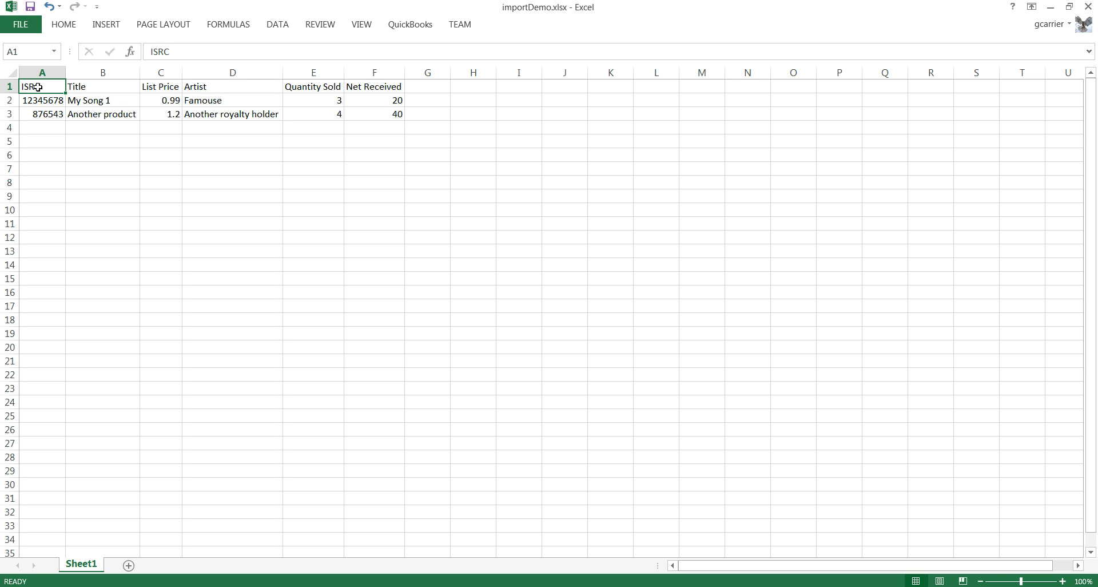
key(Right)
key(Left)
key(Down)
key(Down)
key(Down)
key(Down)
key(Up)
key(Up)
key(Up)
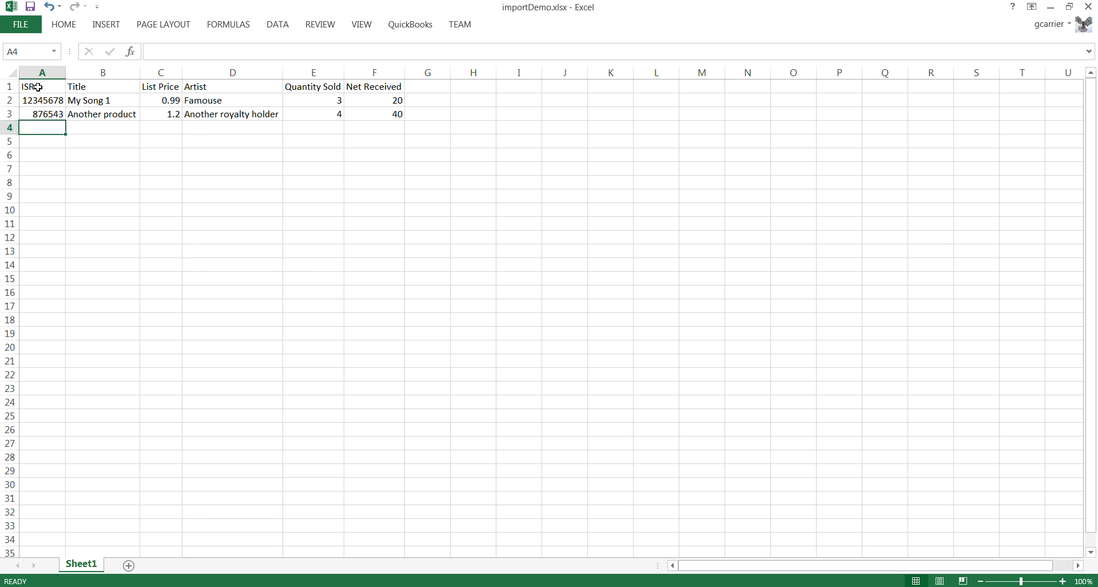
key(Up)
key(Right)
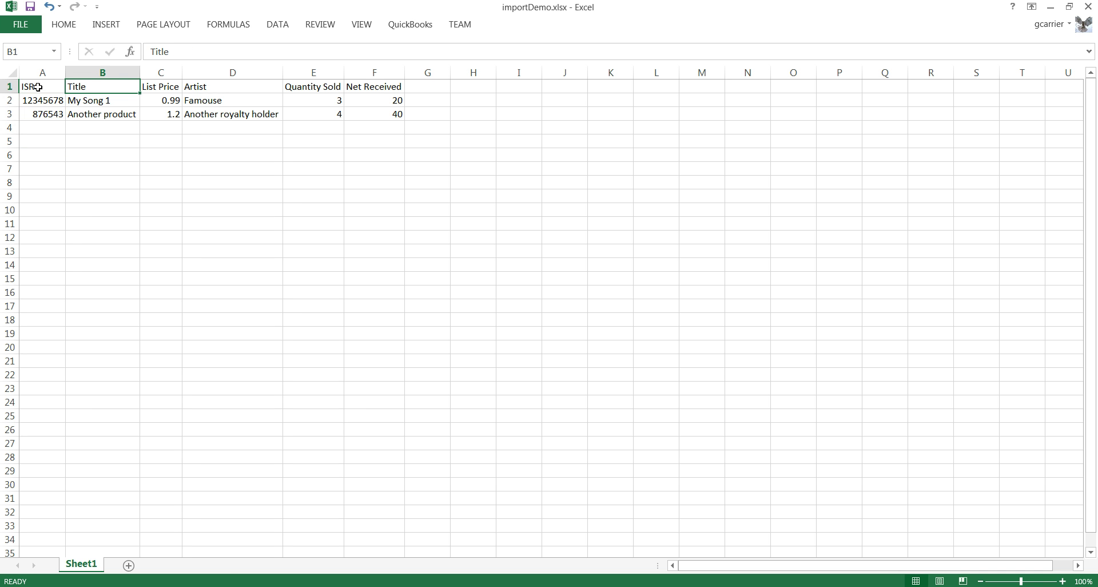
key(Down)
key(Down)
key(Down)
key(Up)
key(Up)
key(Up)
key(Right)
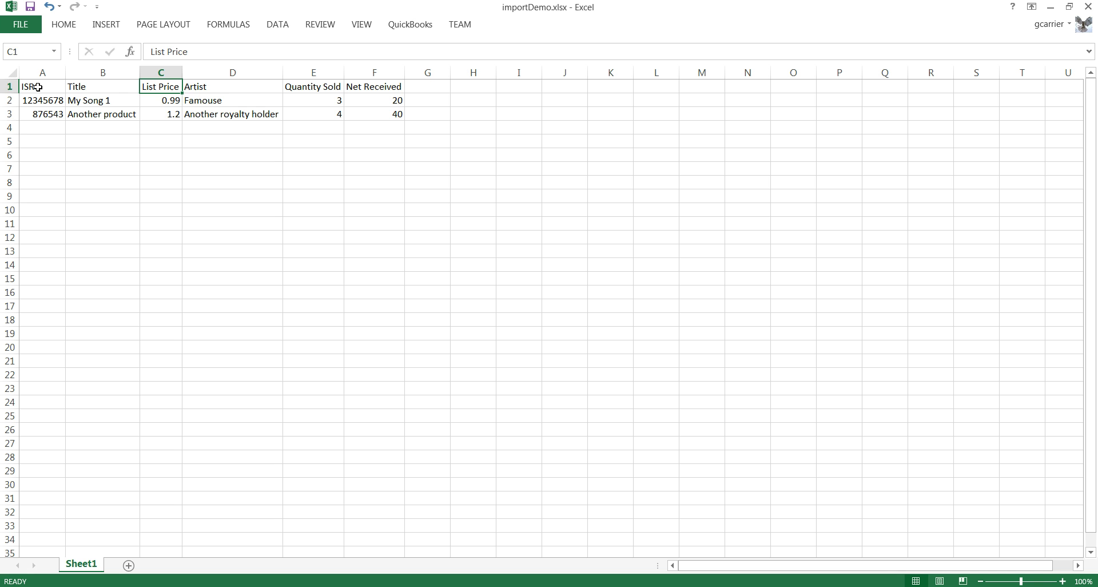
key(Down)
key(Down)
key(Down)
key(Up)
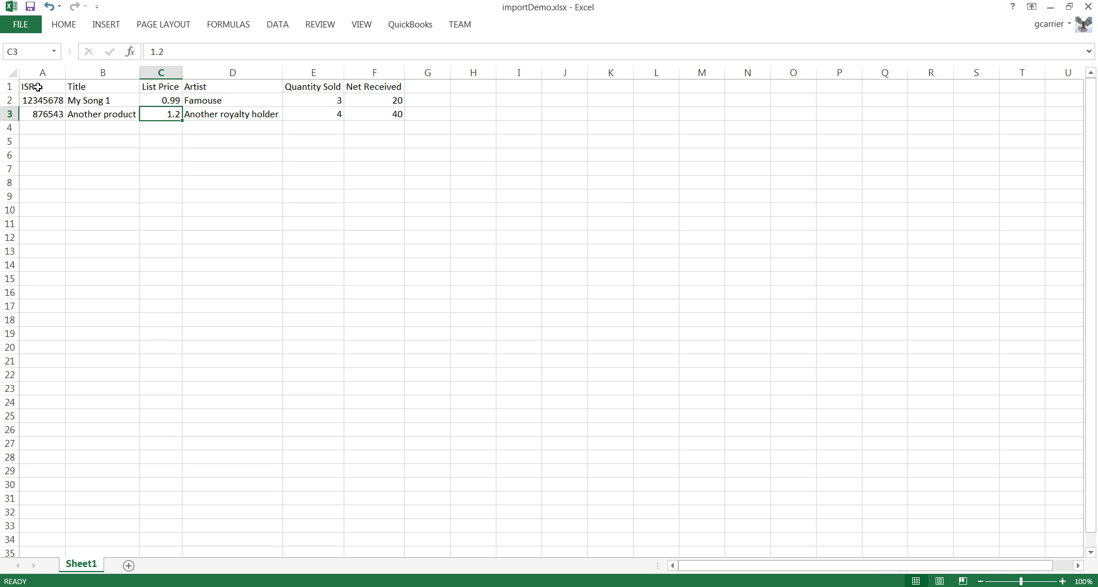
key(Up)
key(Up)
key(Right)
key(Down)
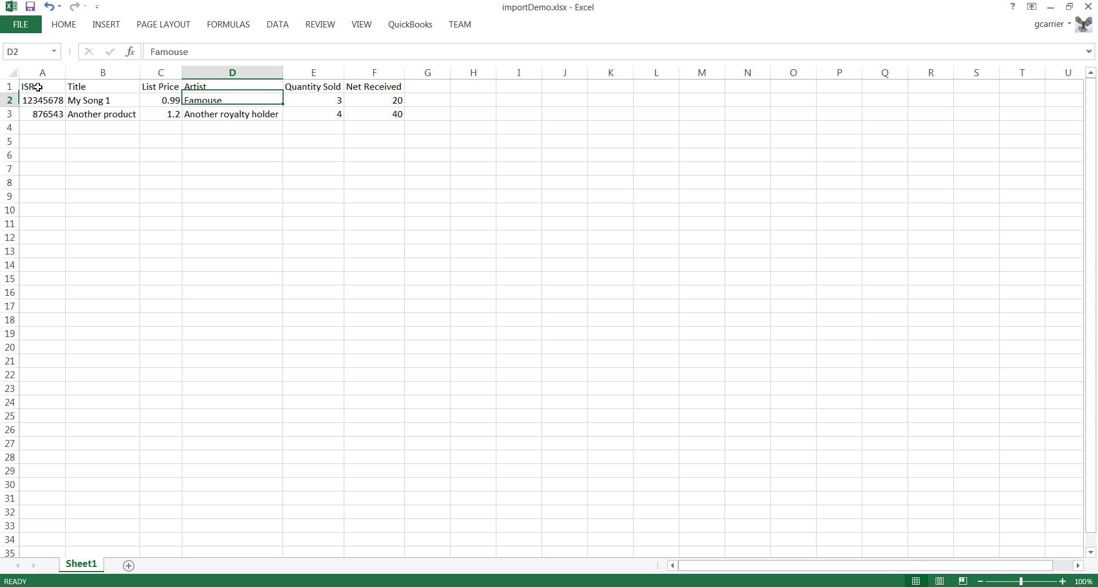
key(Down)
key(Down)
key(Down)
key(Down)
key(Down)
key(Up)
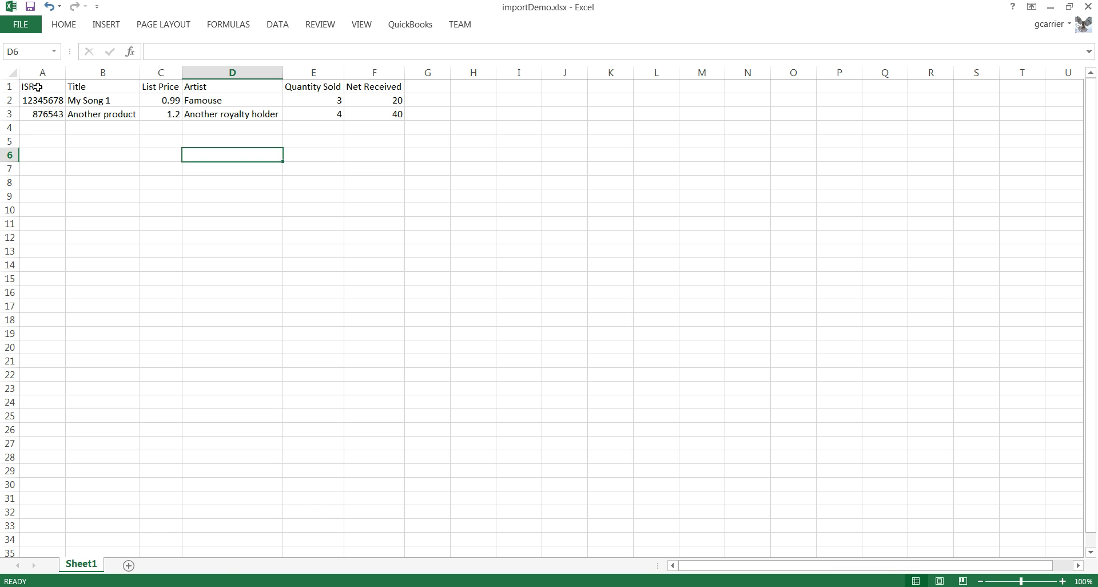
key(Up)
key(Up)
key(Up)
key(Up)
key(Up)
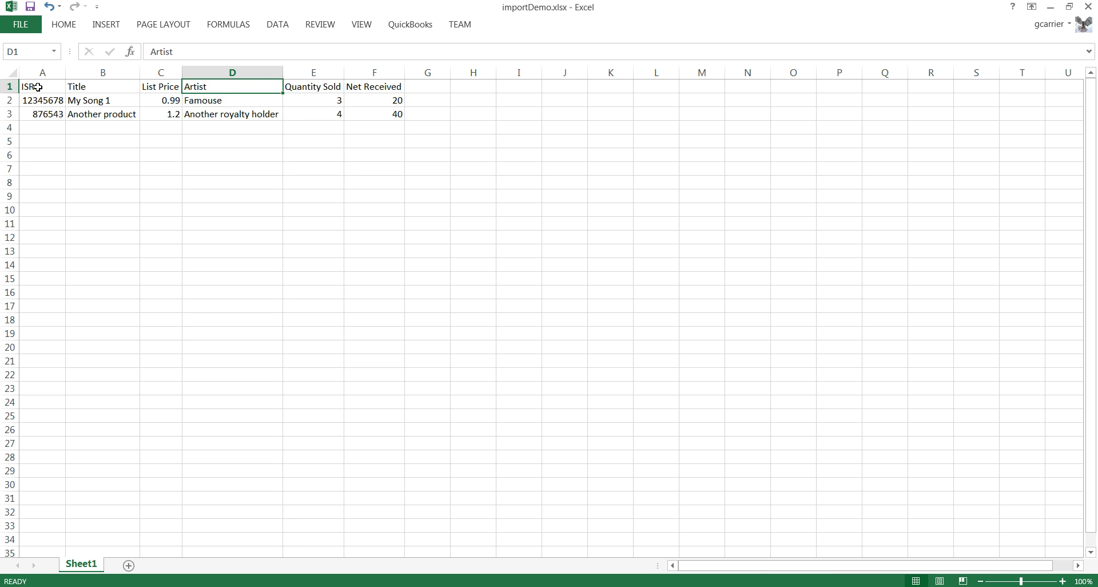
key(Right)
key(Right)
key(Down)
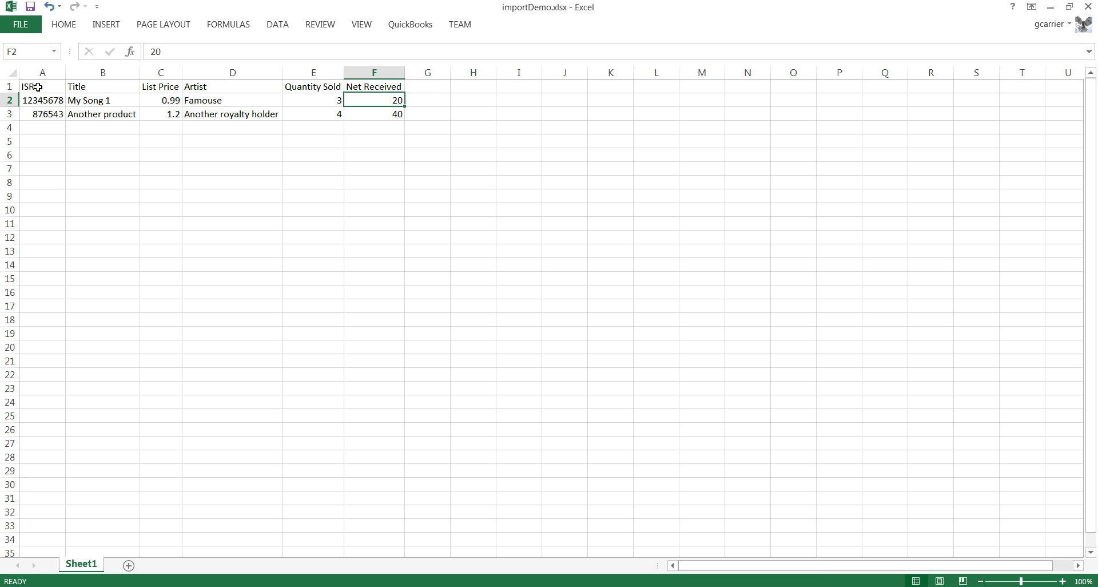
key(Left)
key(Right)
Step: In DashBook, create a new database file named import3 and switch to it
key(alt+Tab)
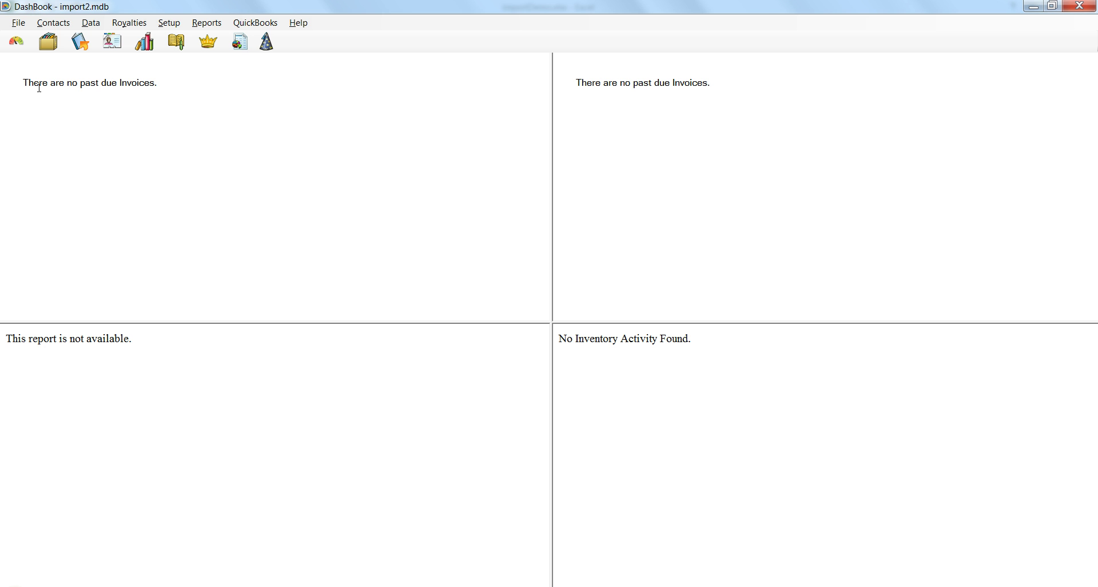
click(13, 26)
click(17, 37)
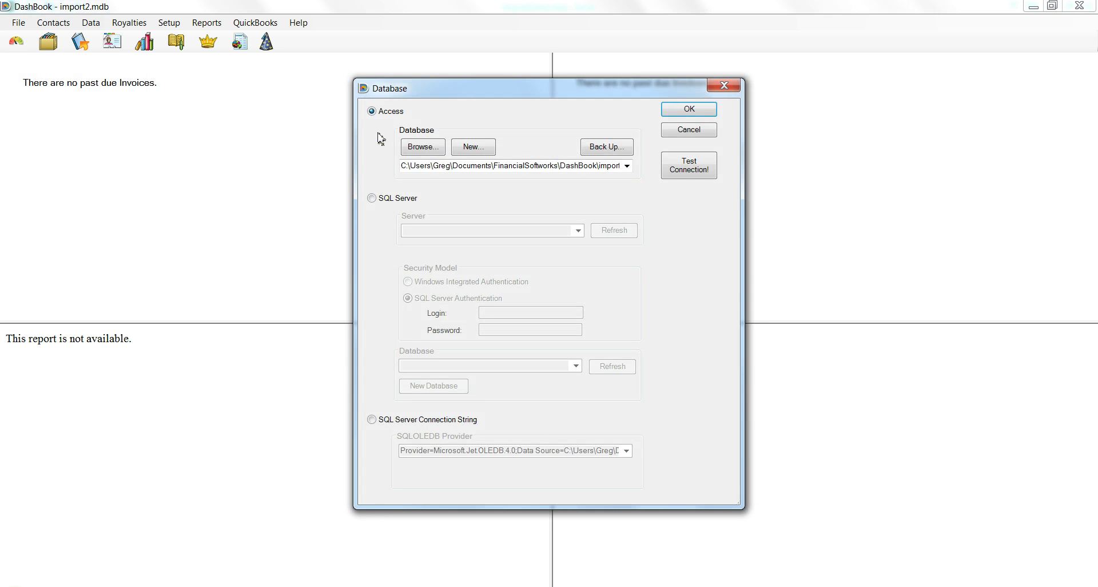
click(464, 150)
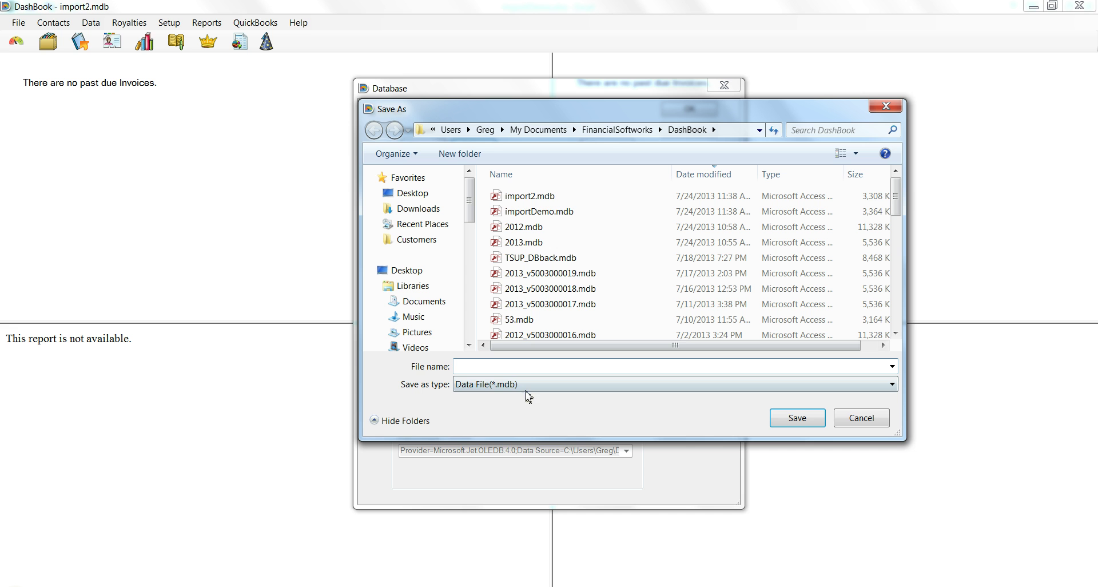
text(impor)
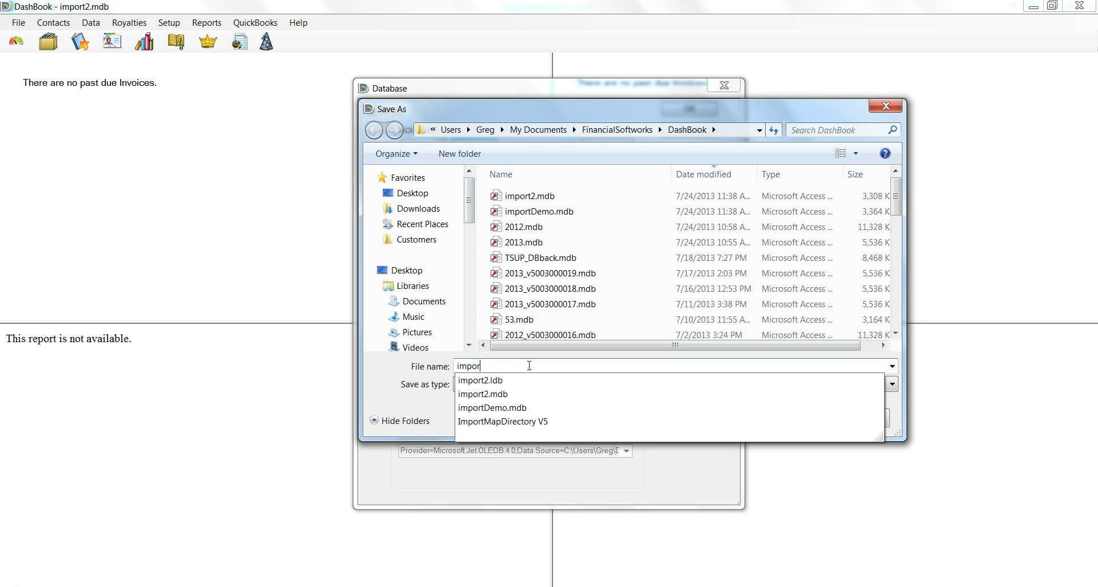
text(t3)
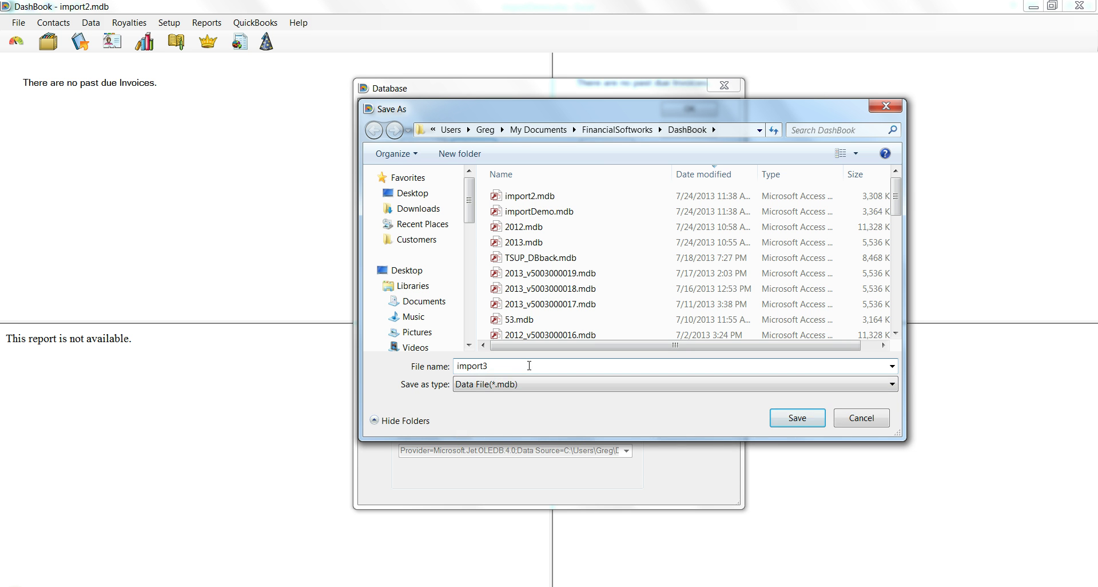
key(Return)
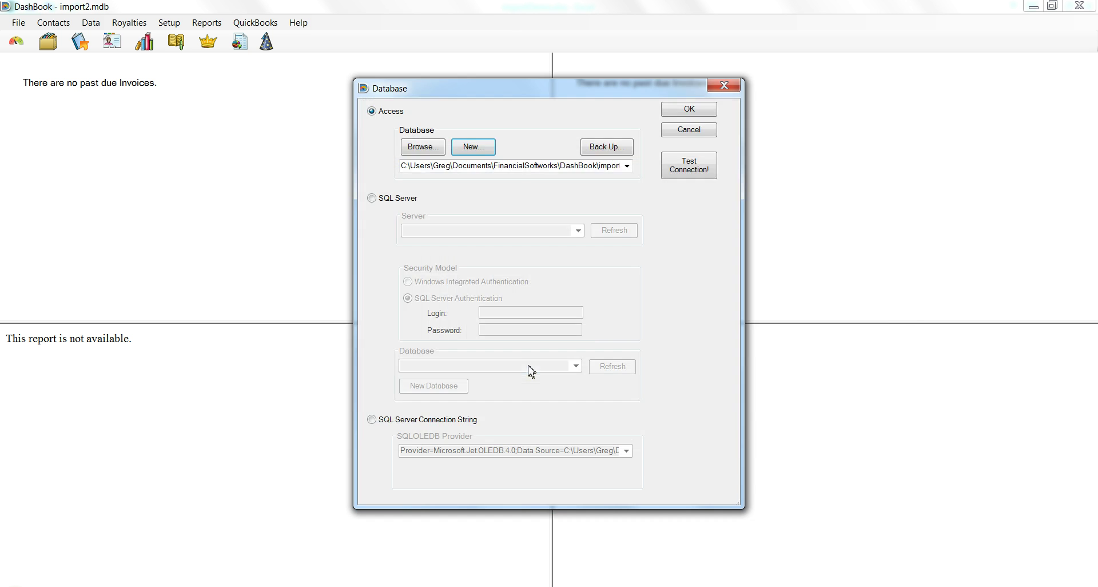
click(689, 109)
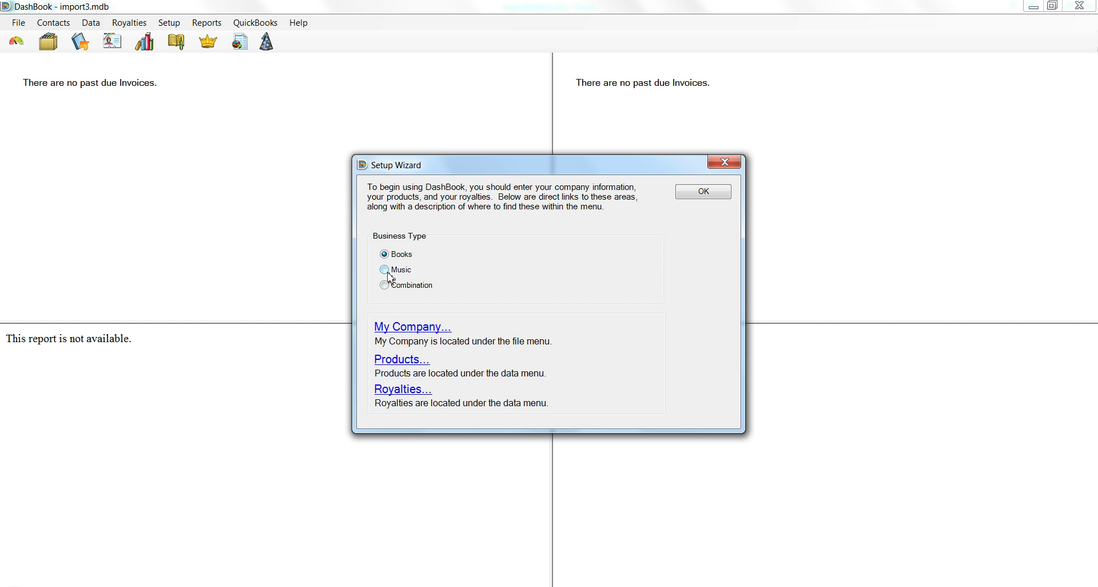
Step: Dismiss the wizard and save a global '40% Net' royalty arrangement at a simple 40%
click(700, 201)
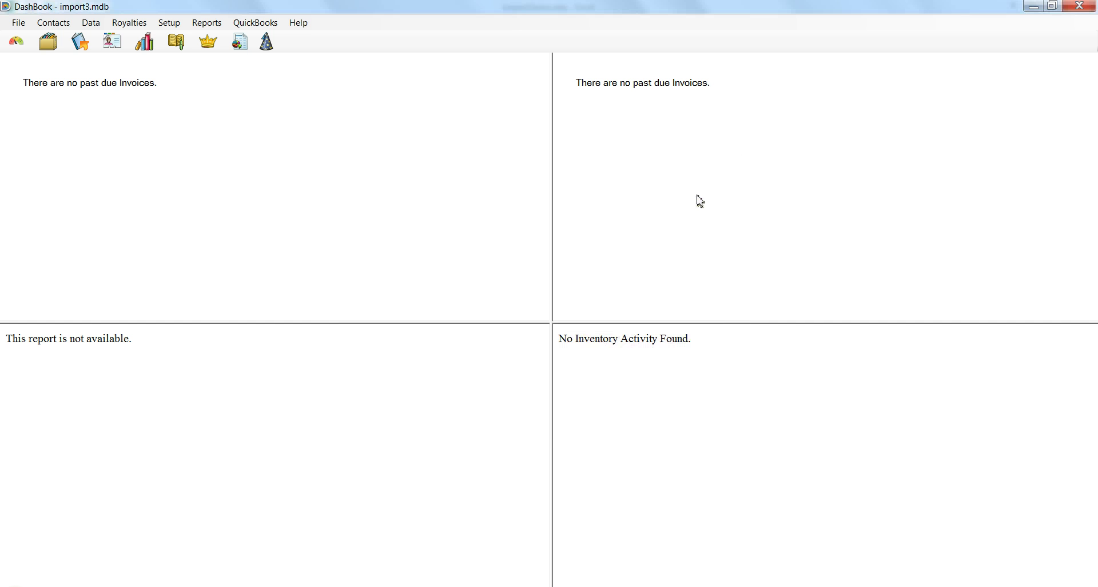
click(214, 49)
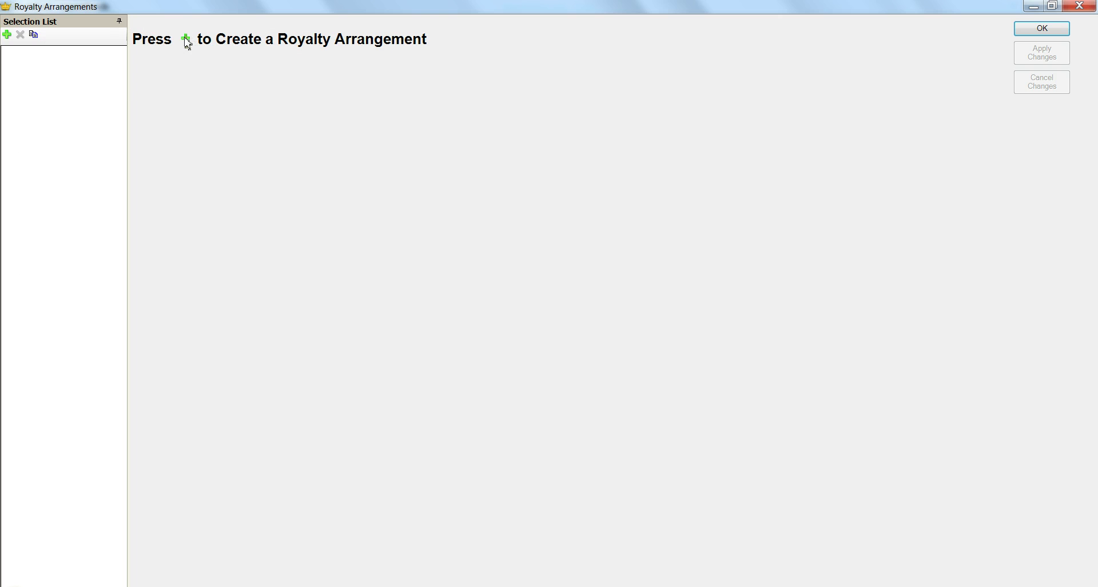
click(186, 40)
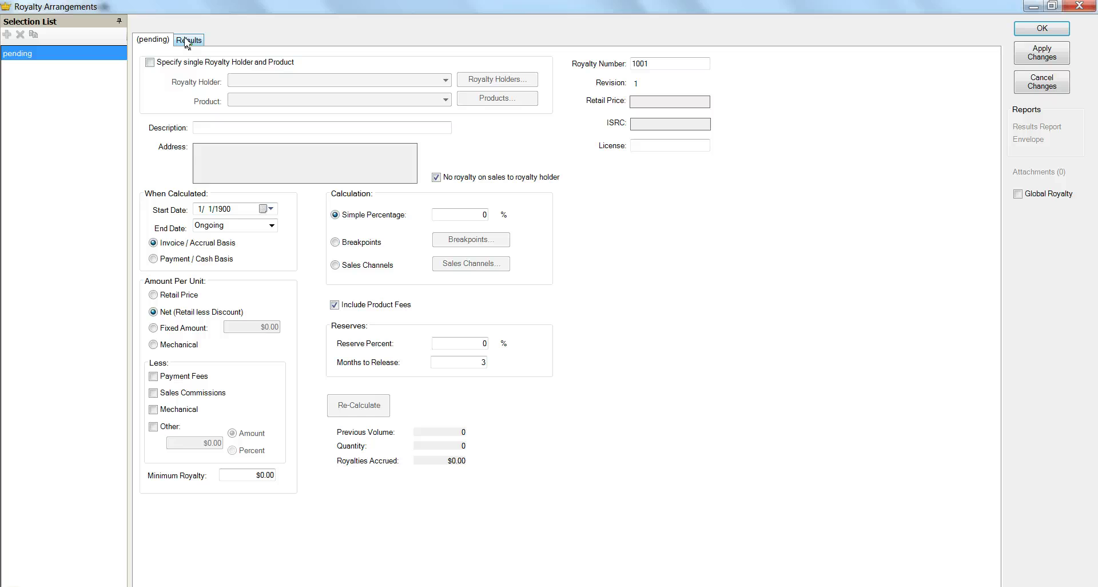
click(231, 127)
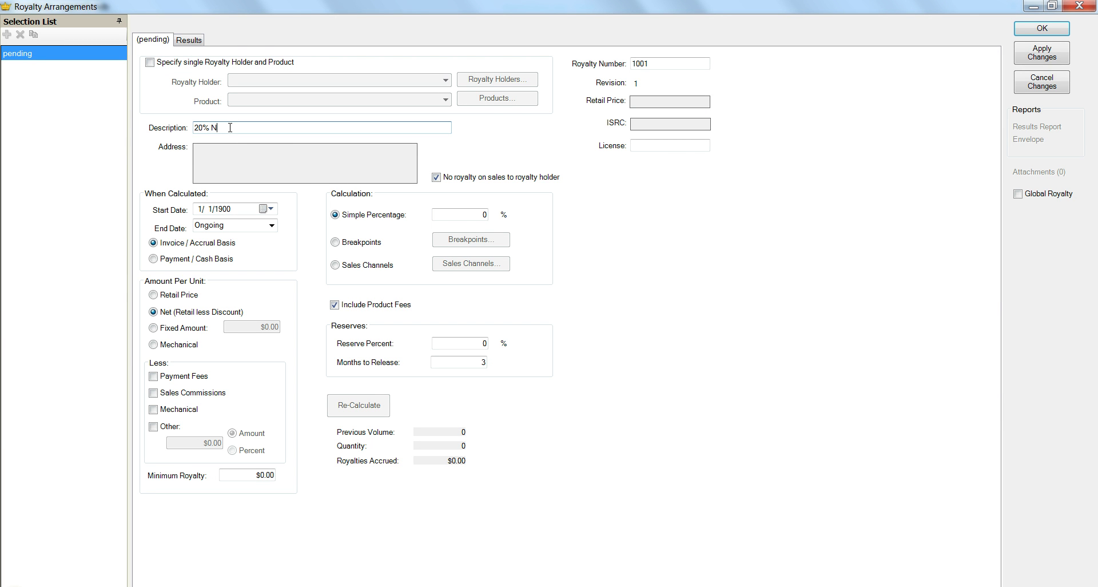
click(477, 218)
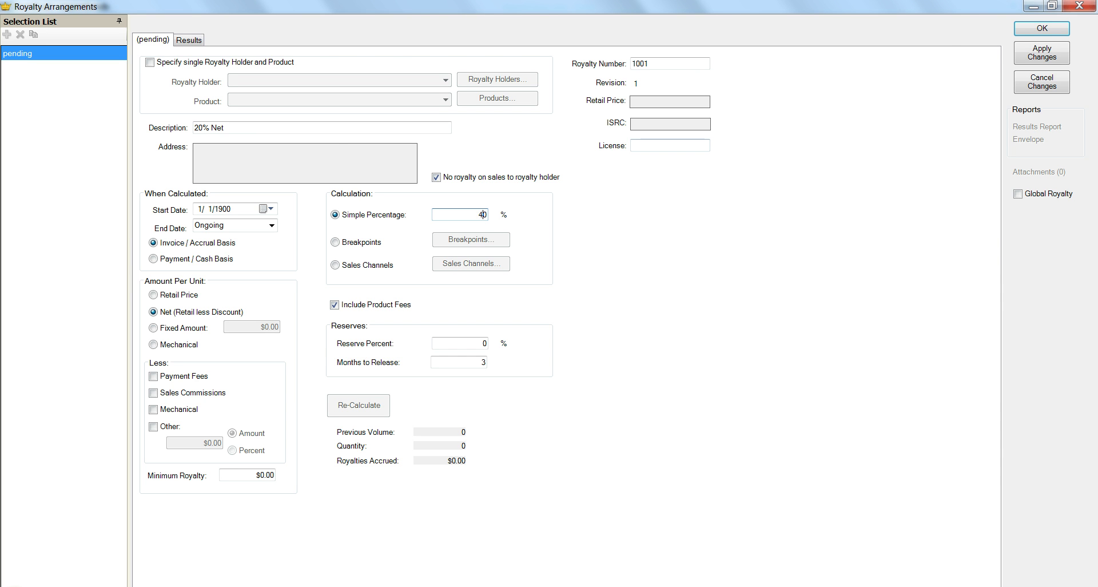
click(201, 130)
key(BackSpace)
key(BackSpace)
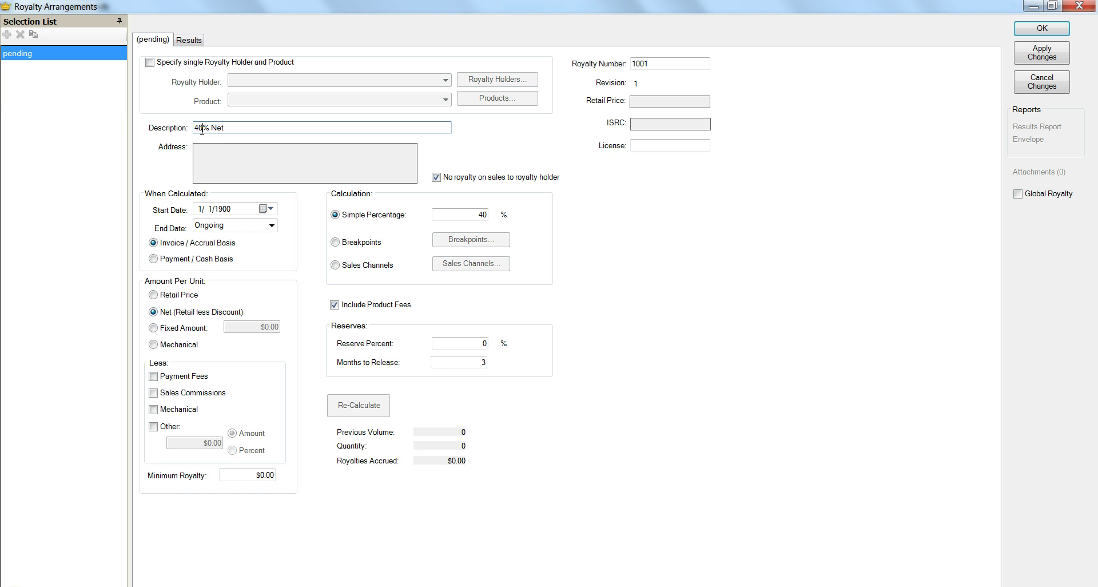
click(1018, 197)
click(1042, 28)
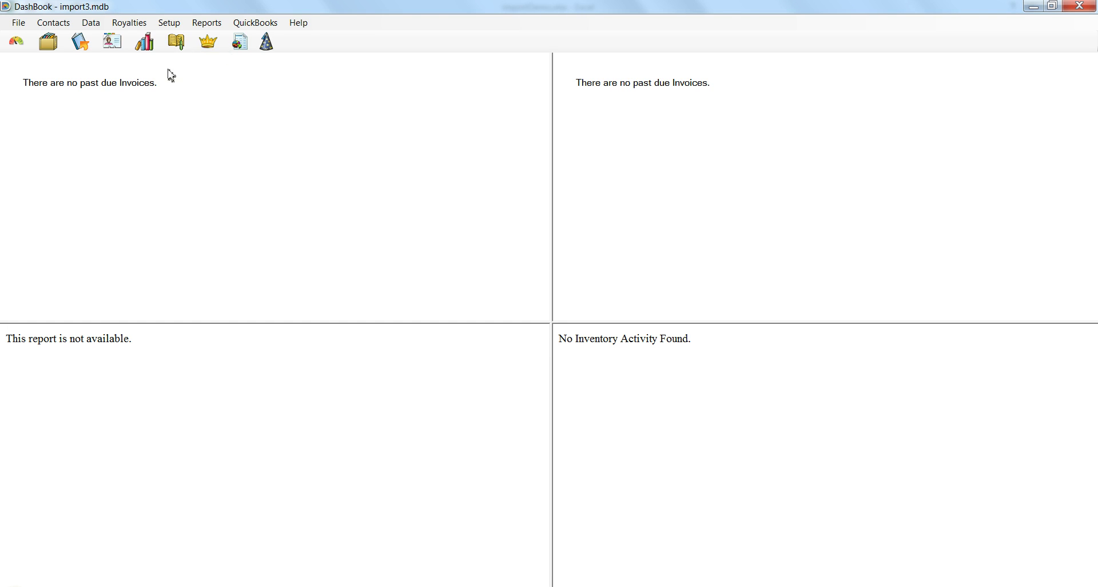
Step: Check the empty product list, then open the Sales Import Setup showing the importDemo map
click(148, 45)
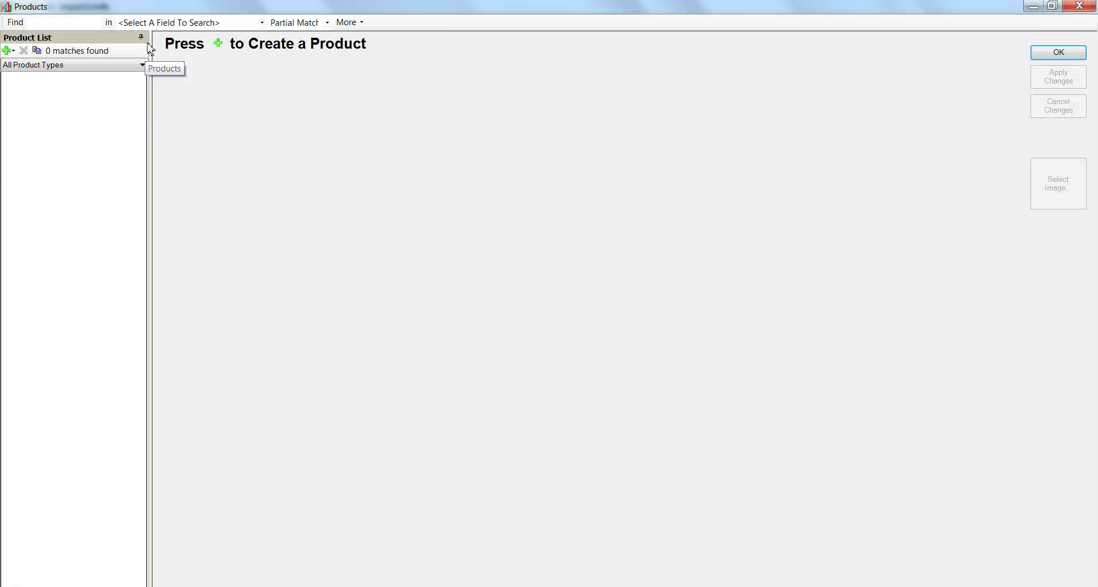
click(1079, 7)
click(19, 23)
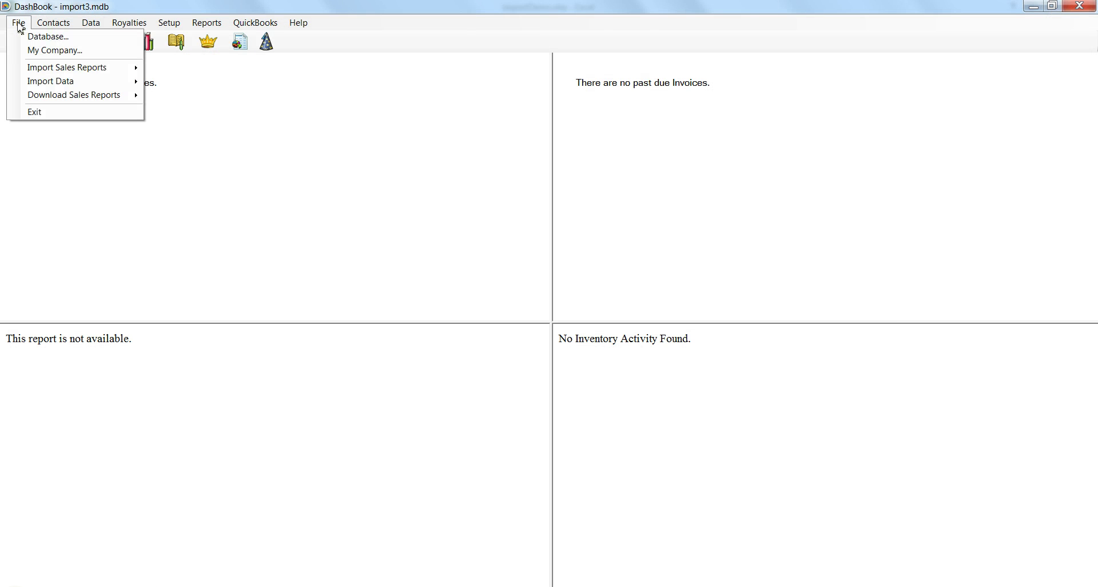
click(38, 72)
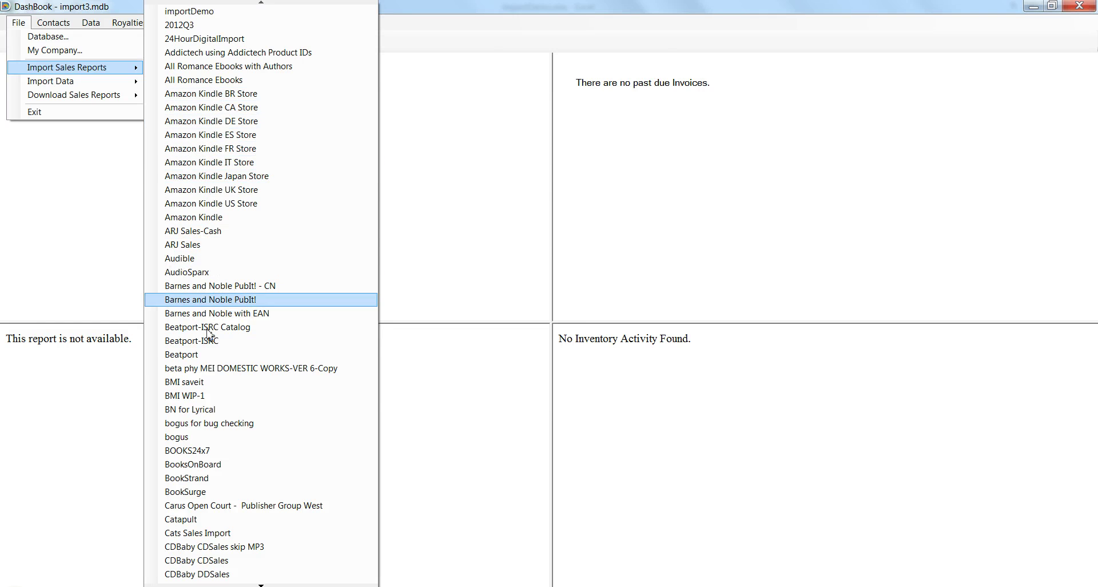
key(End)
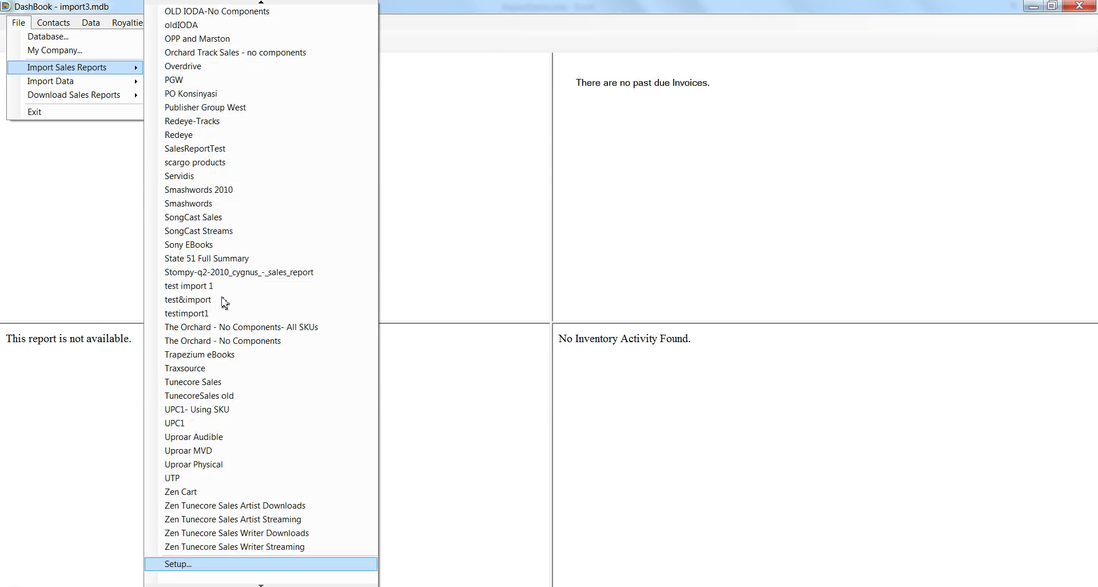
click(184, 565)
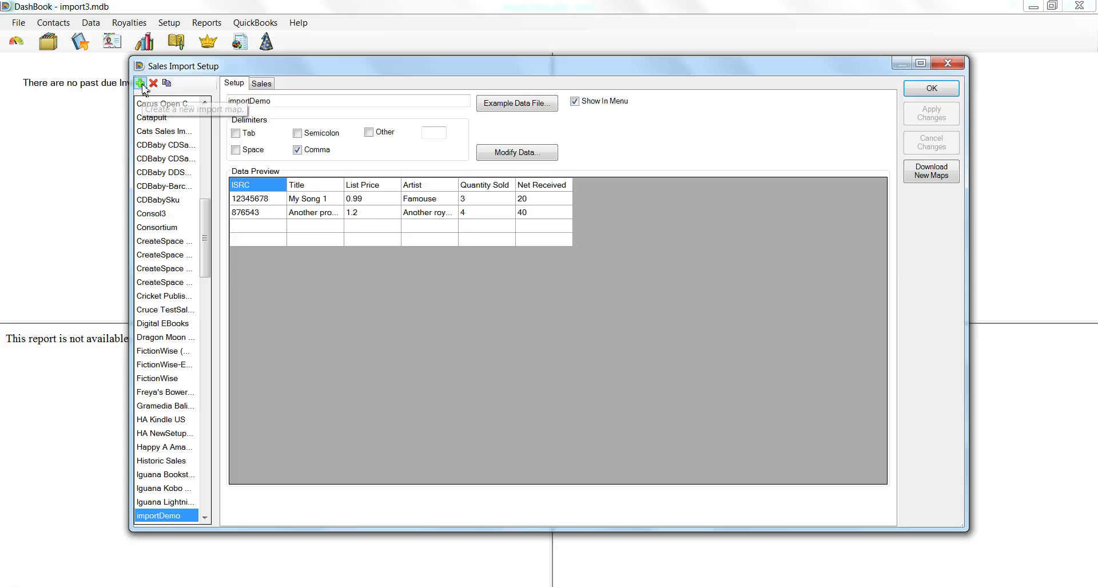
Step: Add a new import map using importDemo.xlsx from the Desktop as its example data file
click(141, 85)
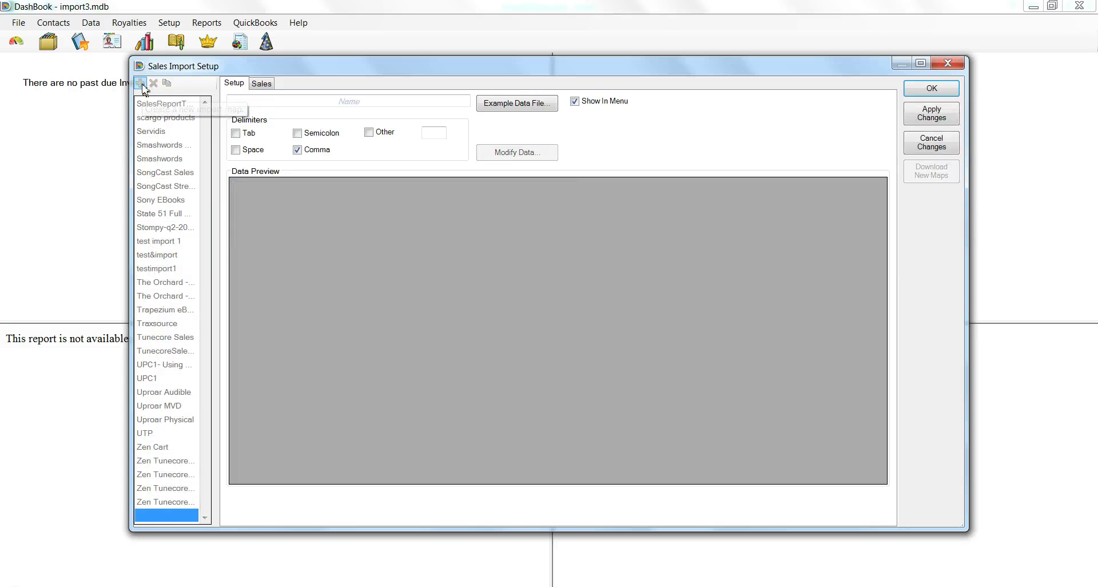
click(499, 111)
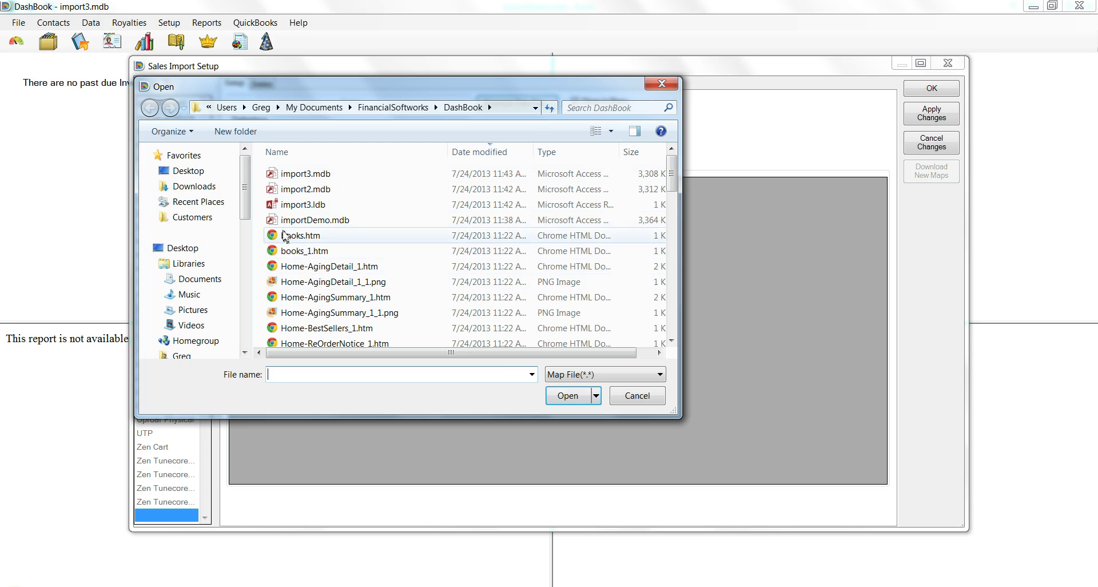
click(200, 171)
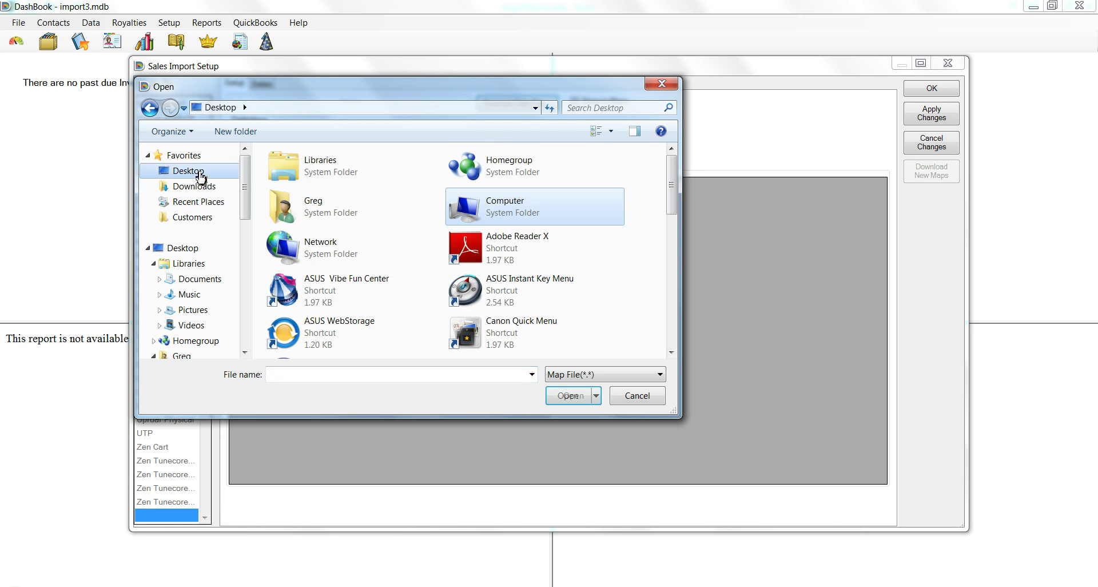
click(342, 373)
text(i)
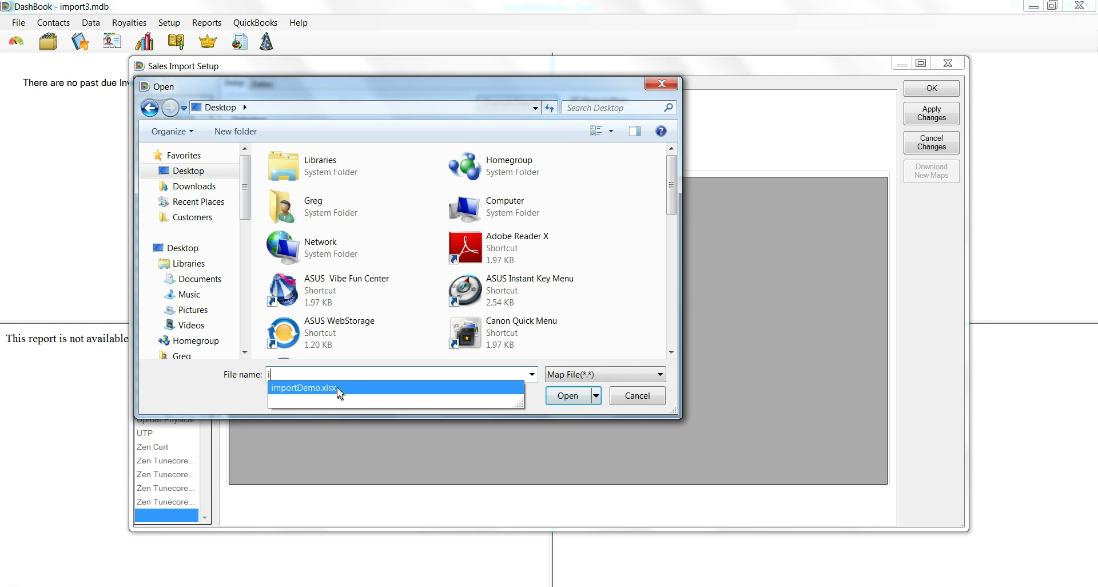
click(339, 388)
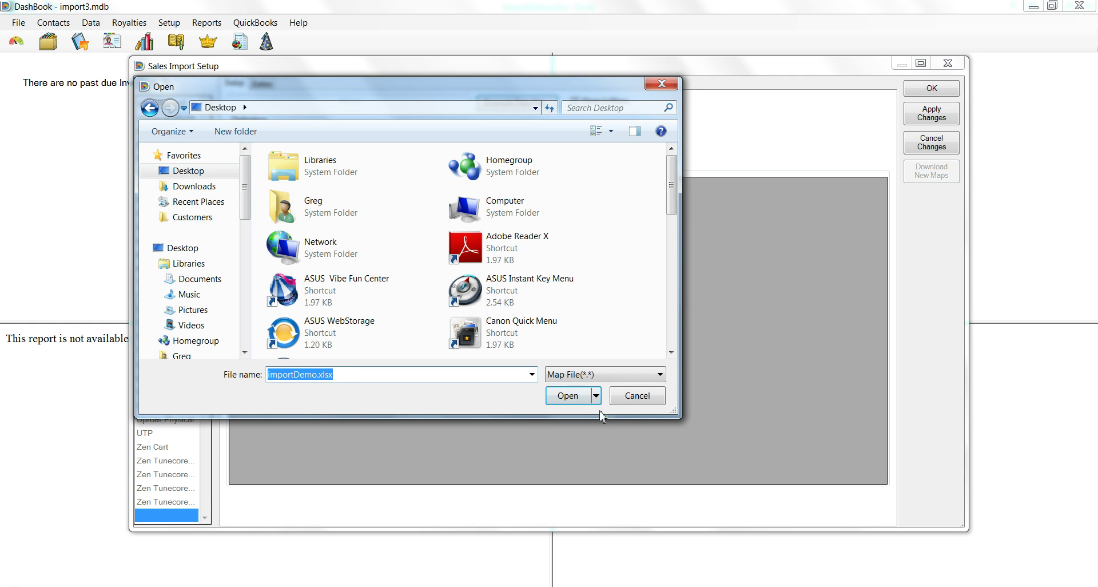
click(579, 396)
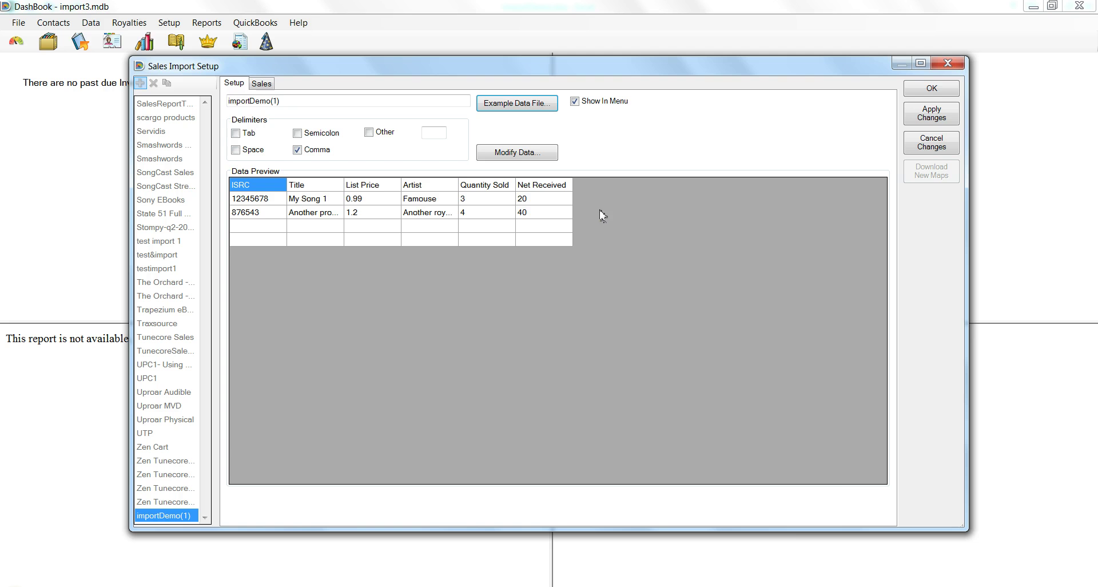
Step: Map ISRC, Product Name to Title, and Retail Price to List Price on the Sales tab
click(262, 85)
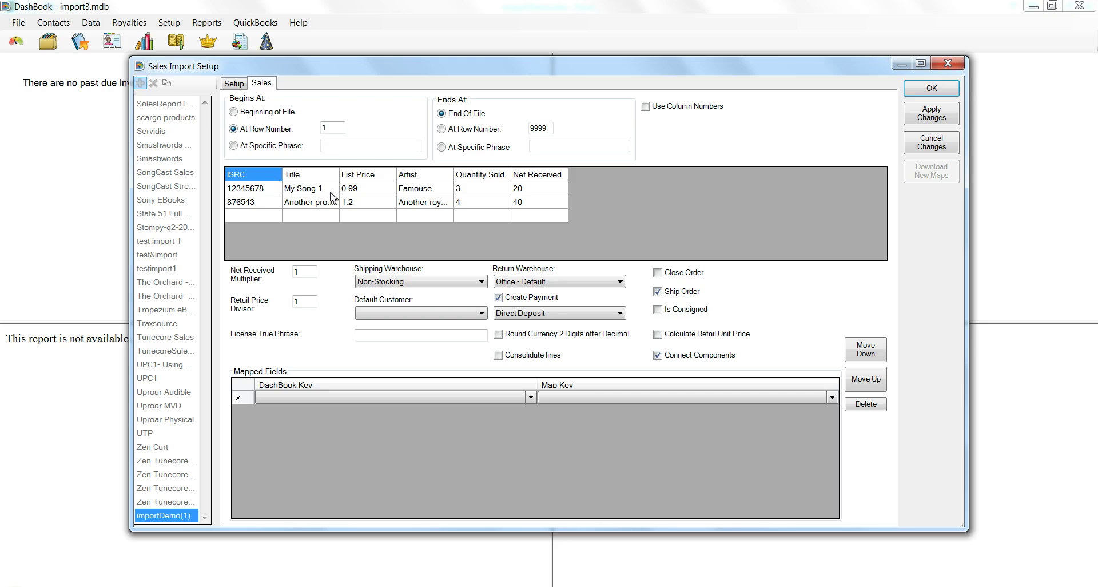
click(531, 398)
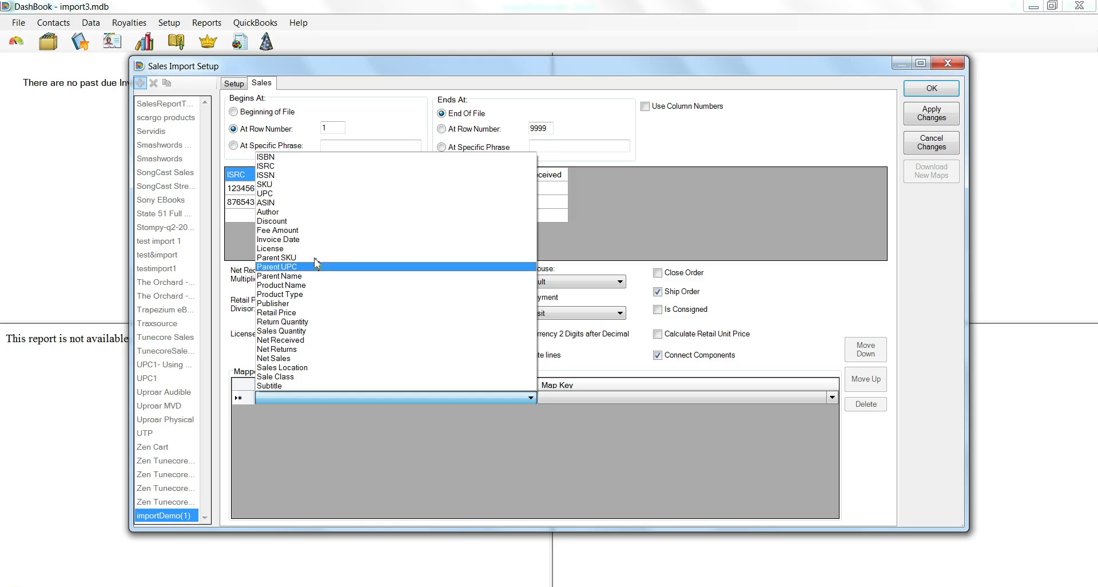
click(286, 169)
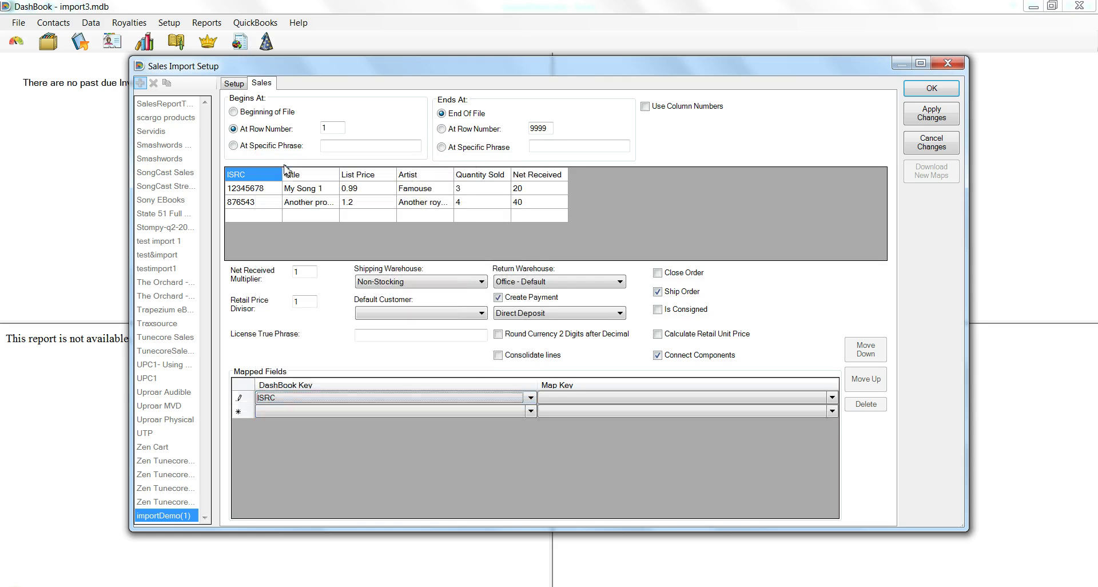
click(530, 411)
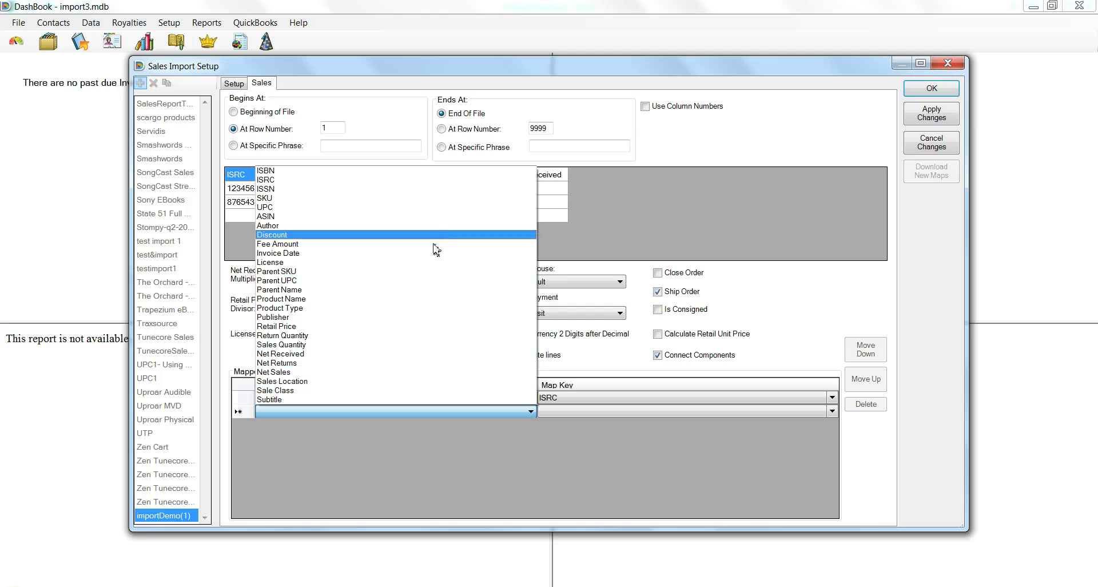
click(403, 299)
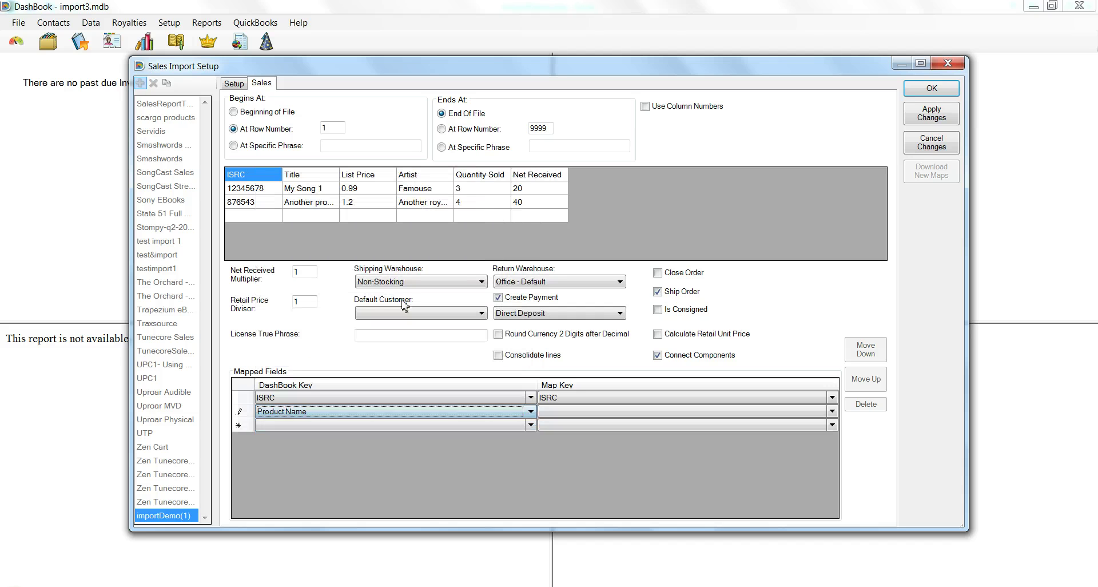
click(322, 180)
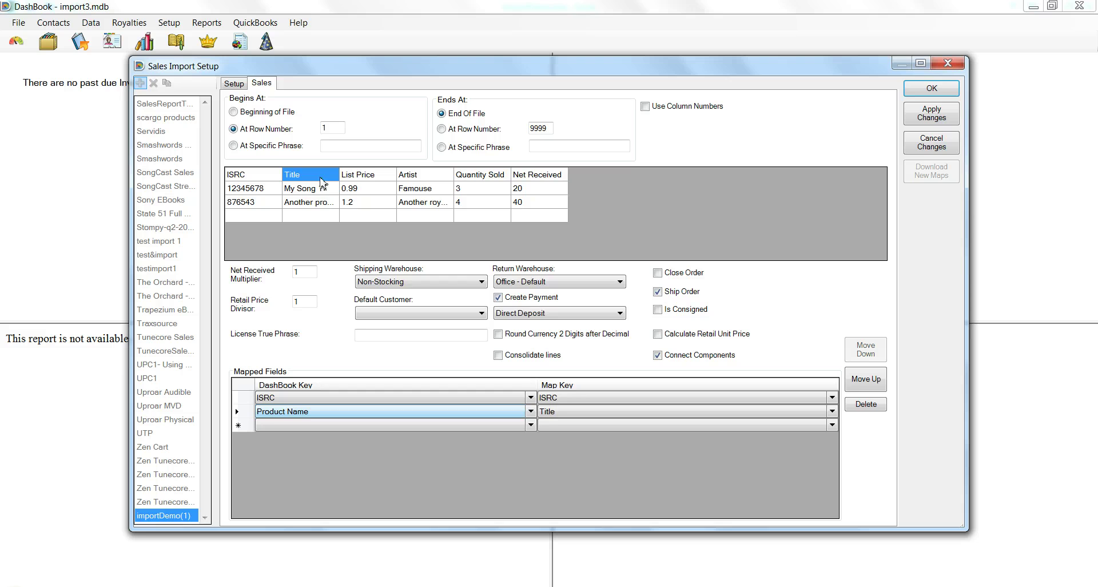
click(530, 425)
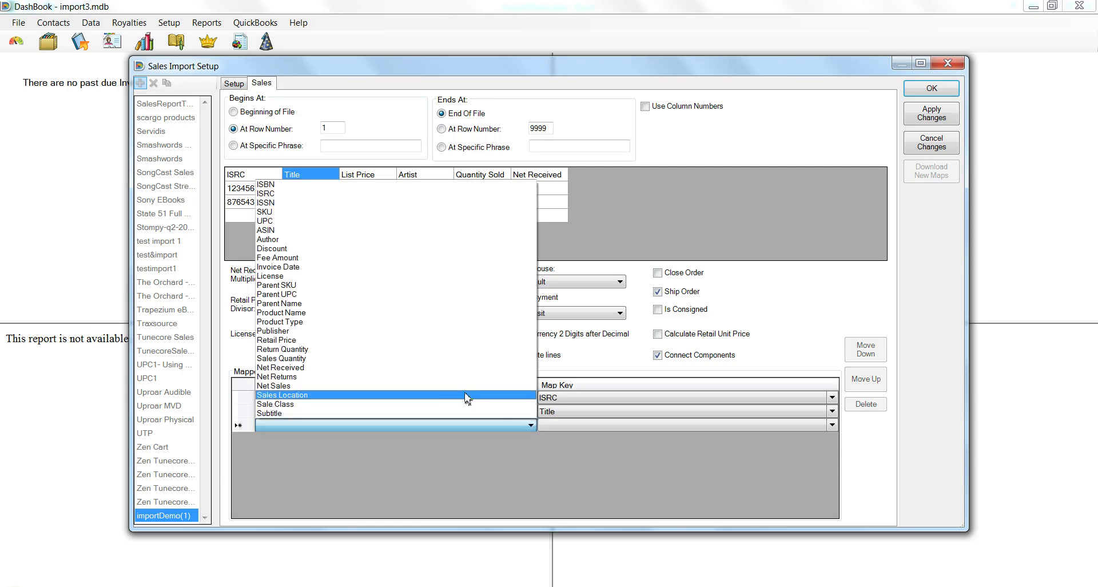
click(428, 341)
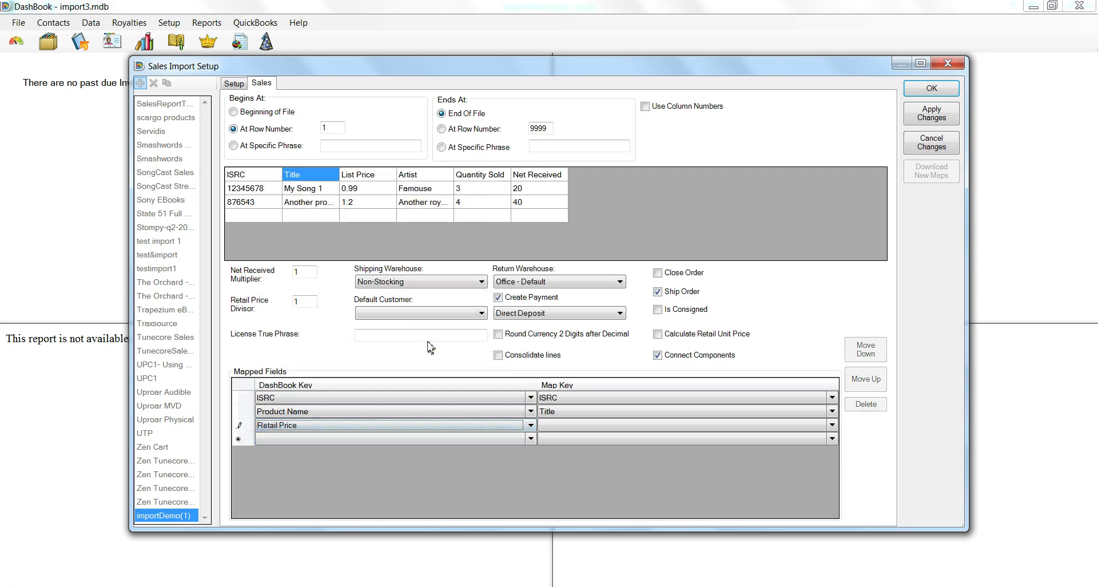
click(387, 176)
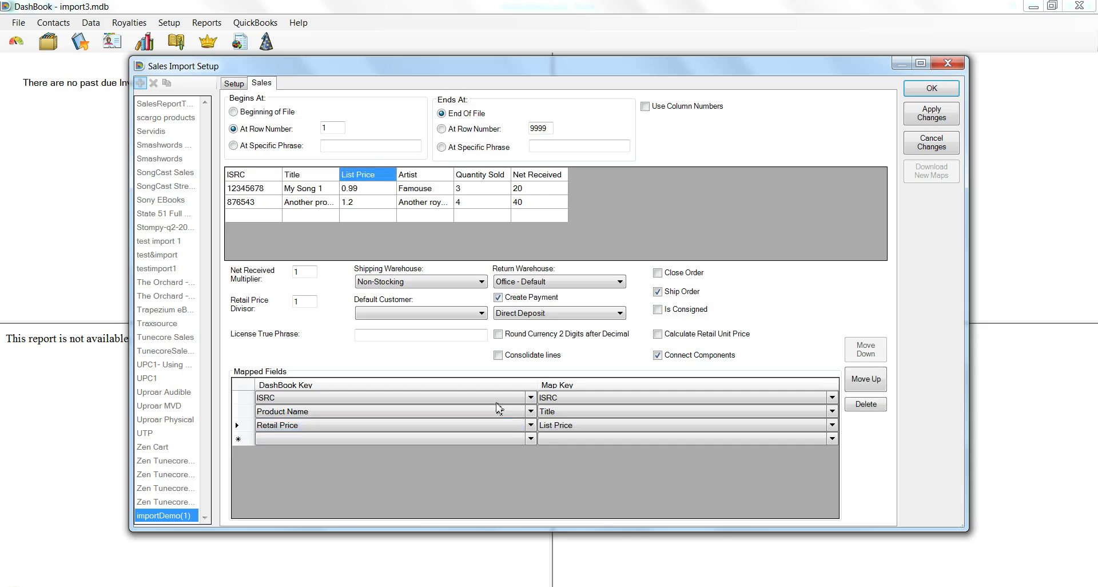
Step: Map Author to Artist, Sales Quantity to Quantity Sold, and Net Received to Net Received
click(531, 439)
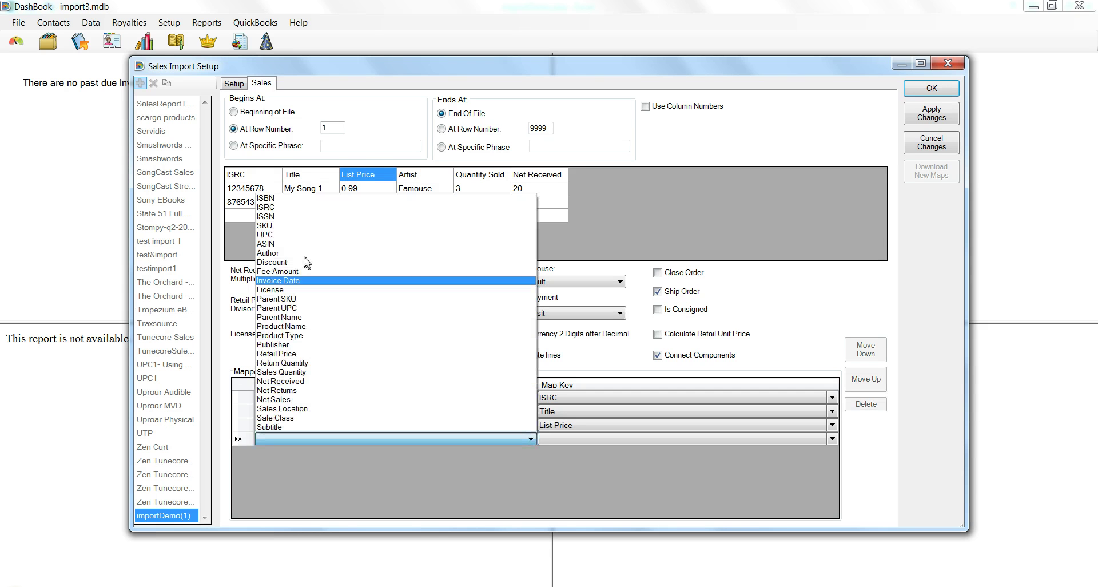
click(284, 254)
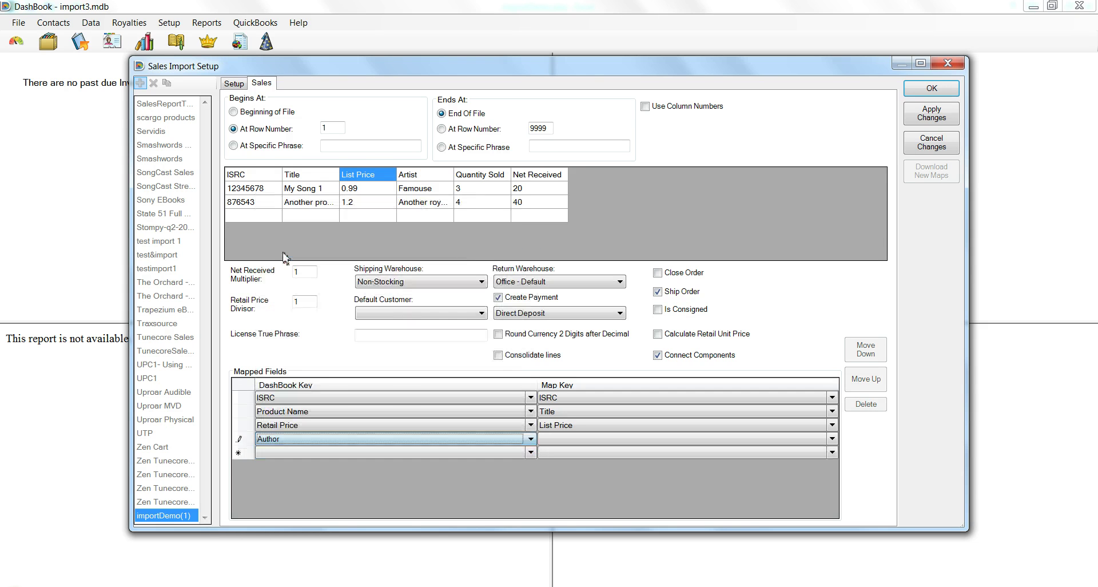
click(423, 174)
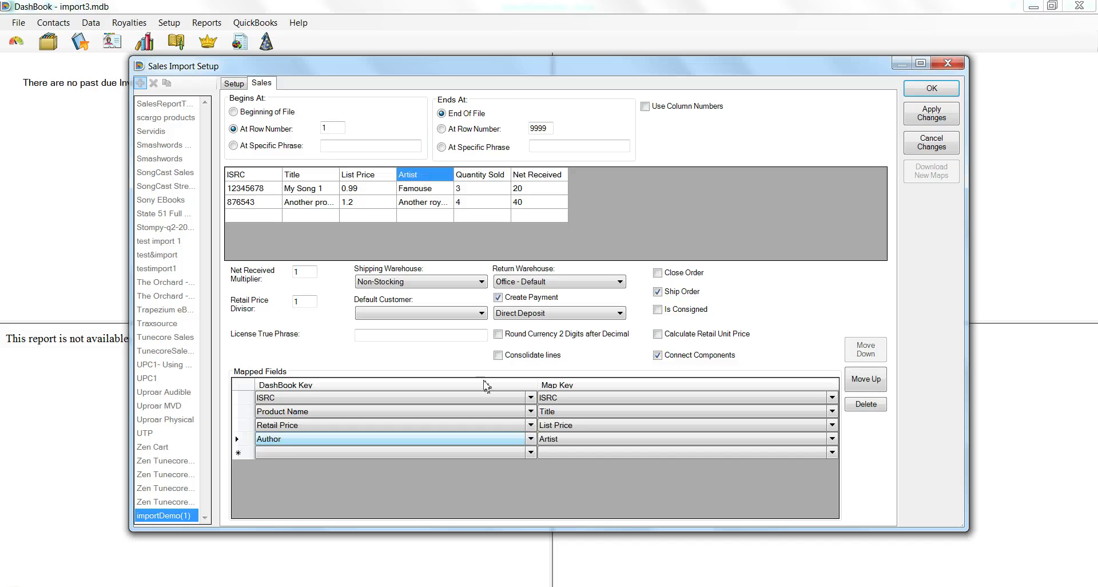
click(531, 452)
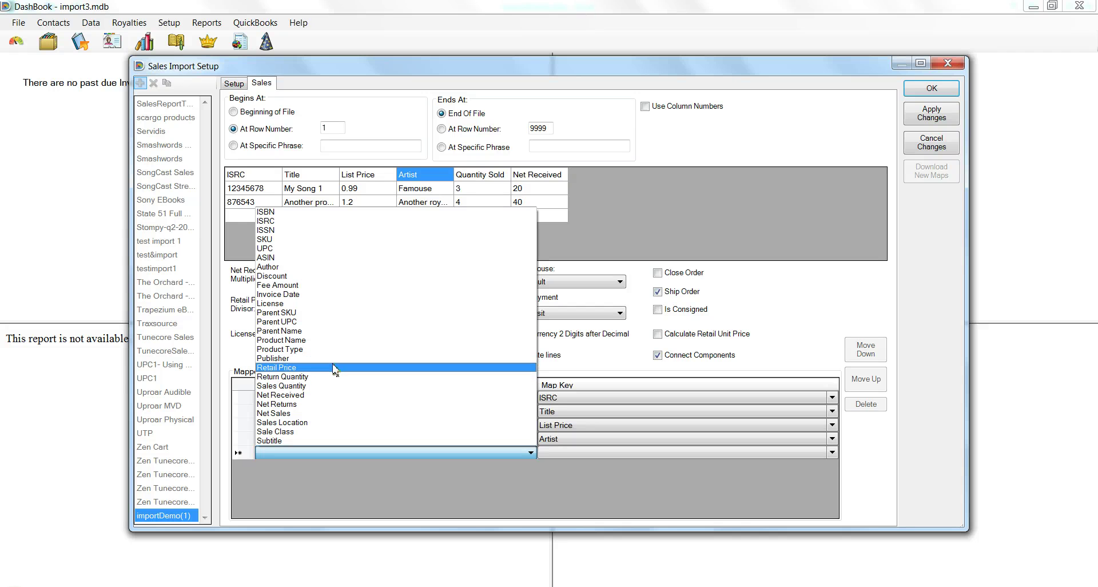
click(333, 386)
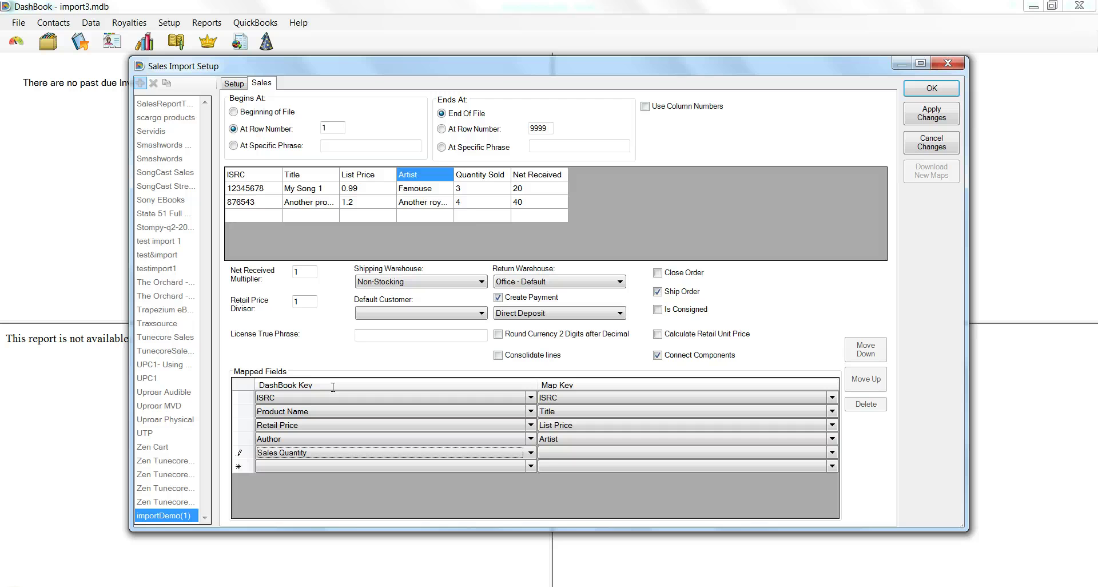
click(478, 177)
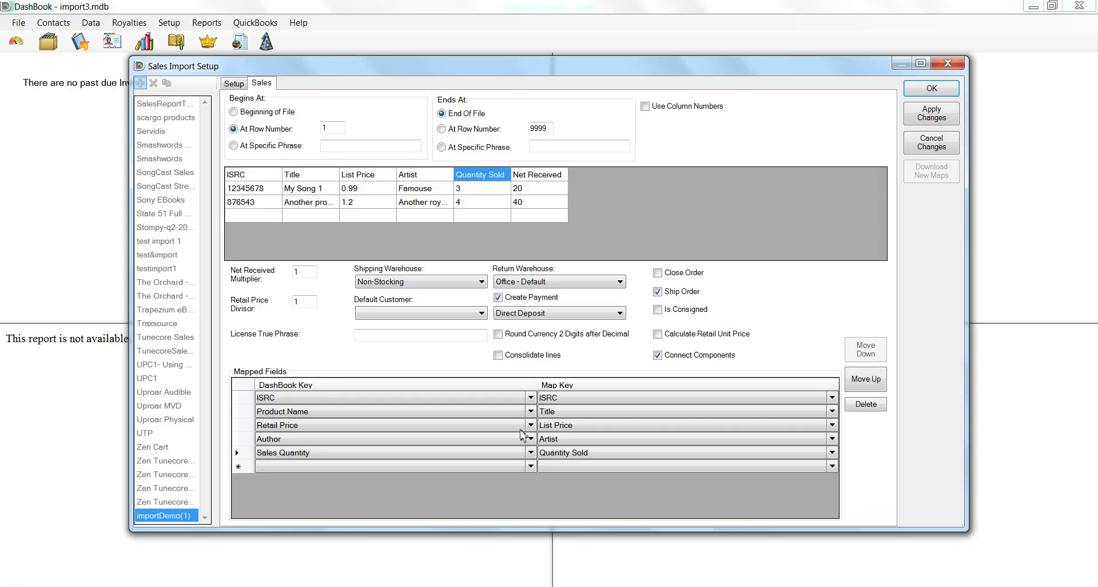
click(531, 466)
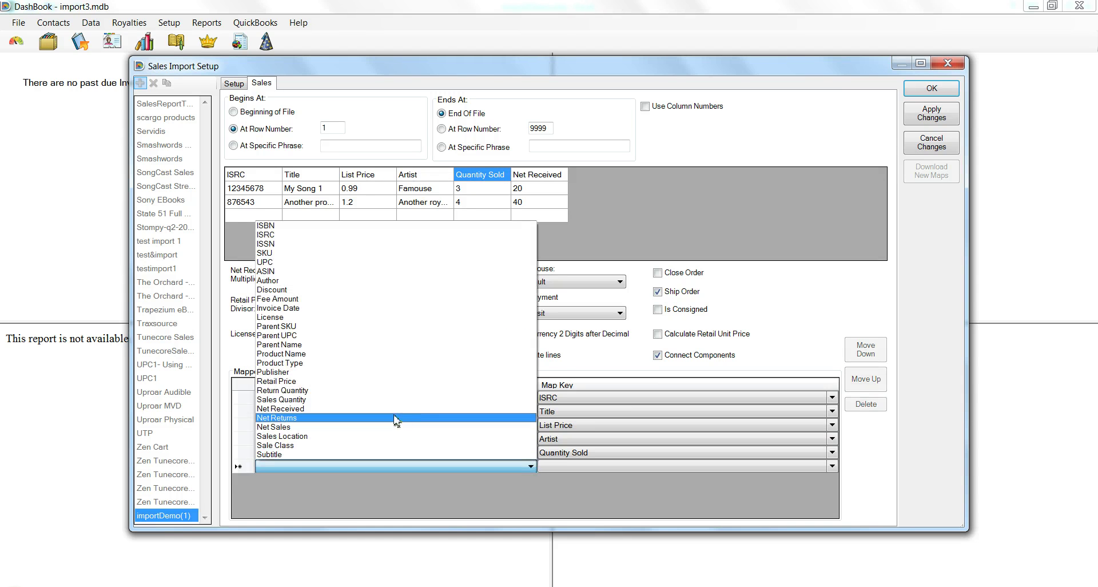
click(394, 409)
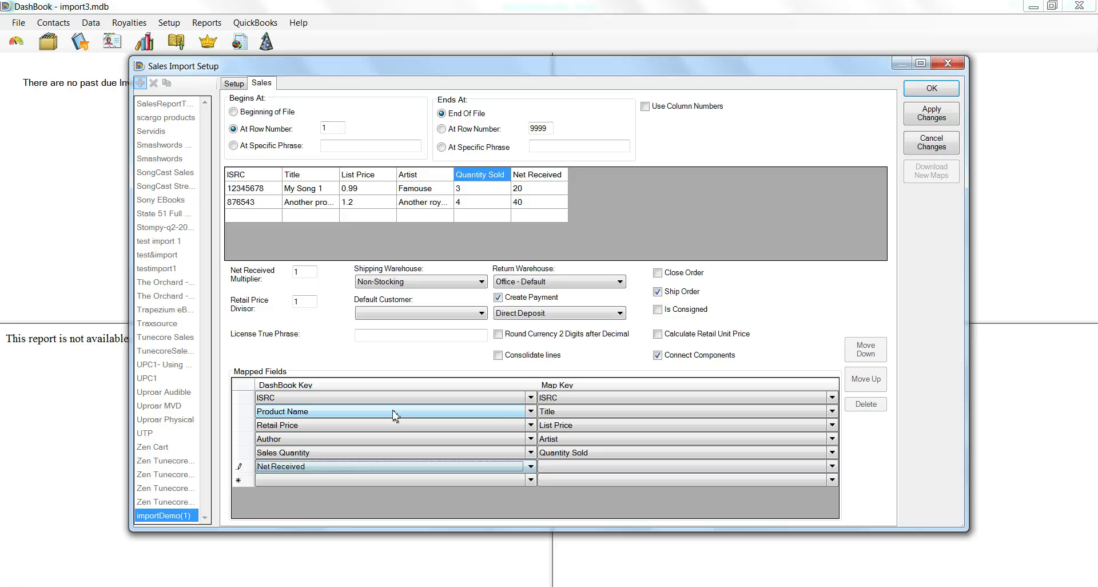
click(542, 178)
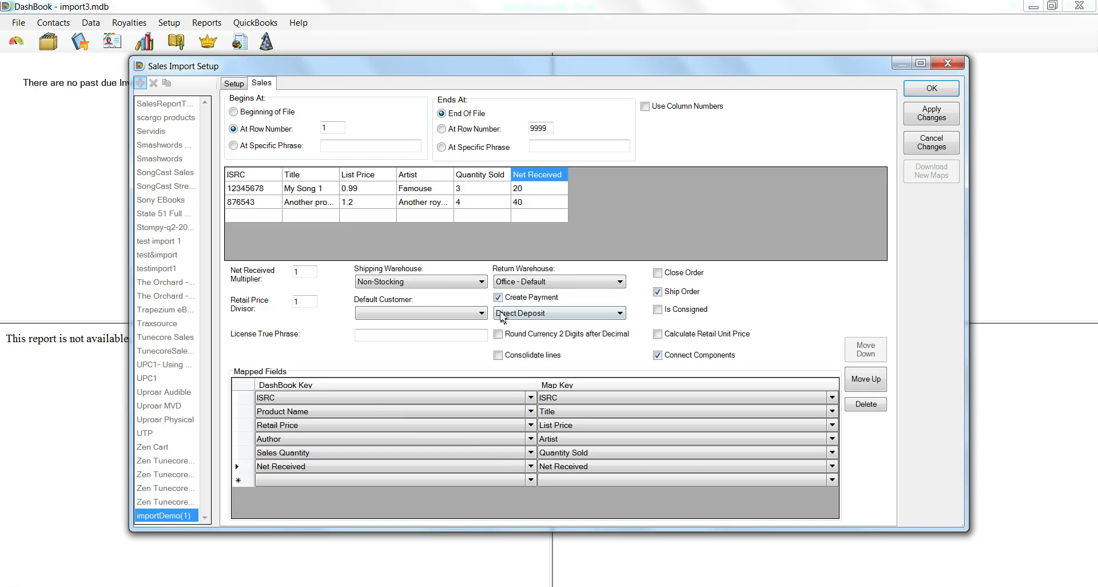
Step: Check the empty default customer list and rename the map to 'Sample Import'
click(482, 314)
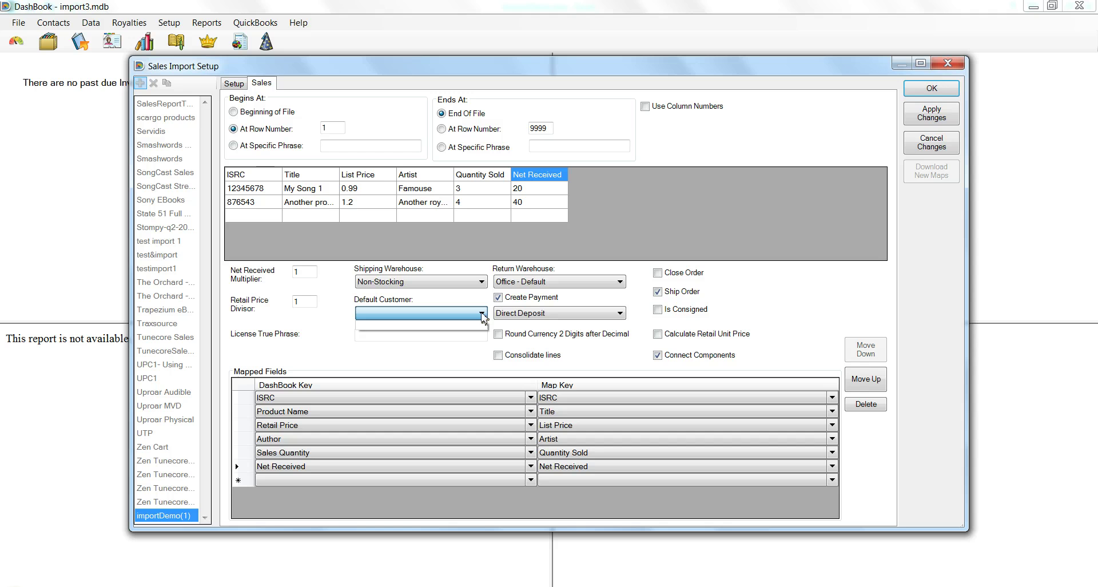
click(483, 314)
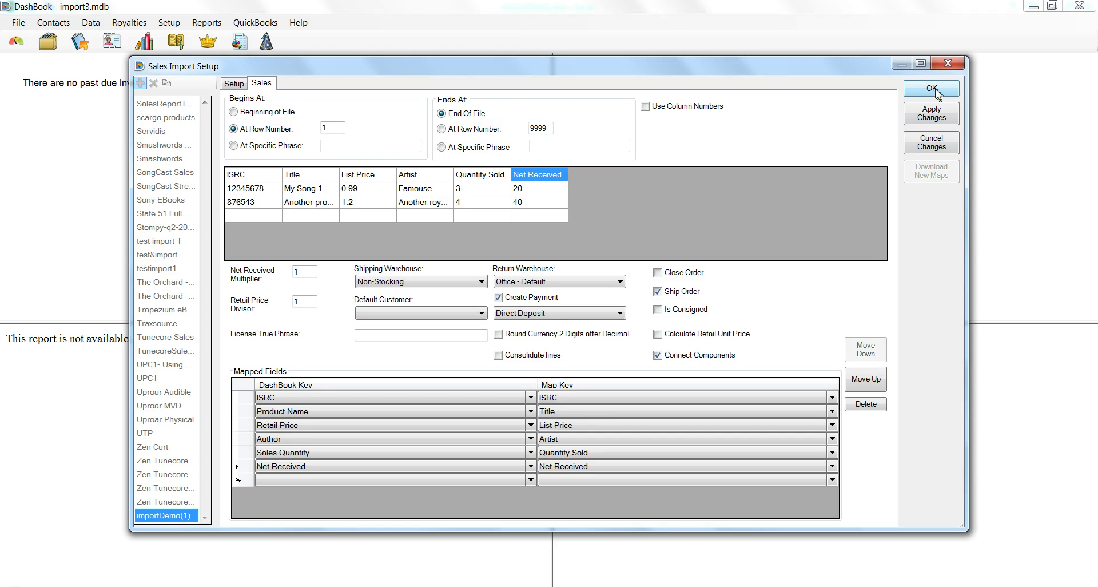
click(242, 83)
double_click(289, 101)
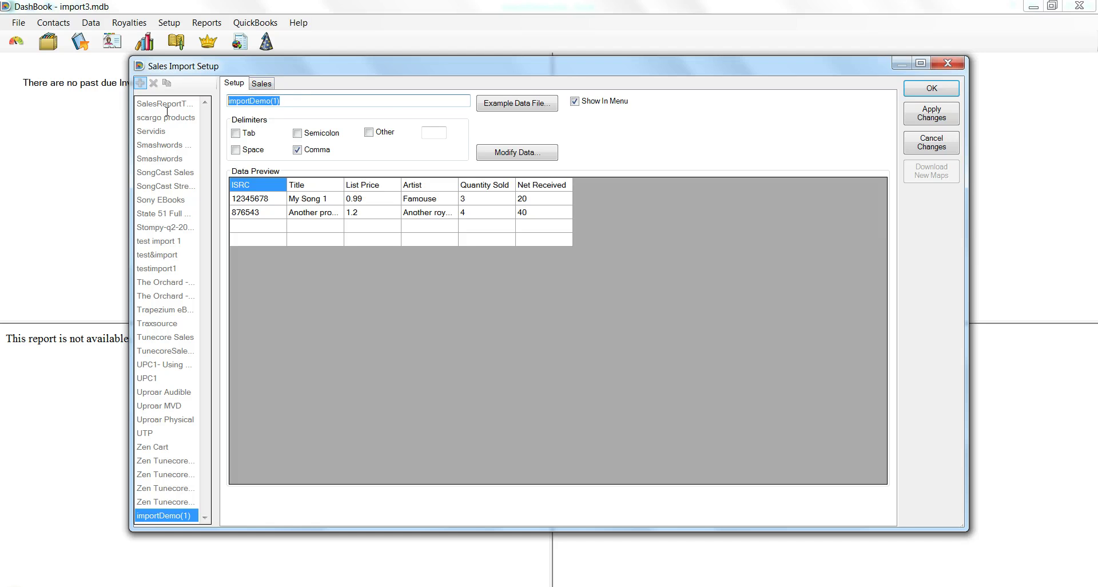
text(Sample Import)
Step: Close the import setup and save a new customer contact named Customer1
click(931, 89)
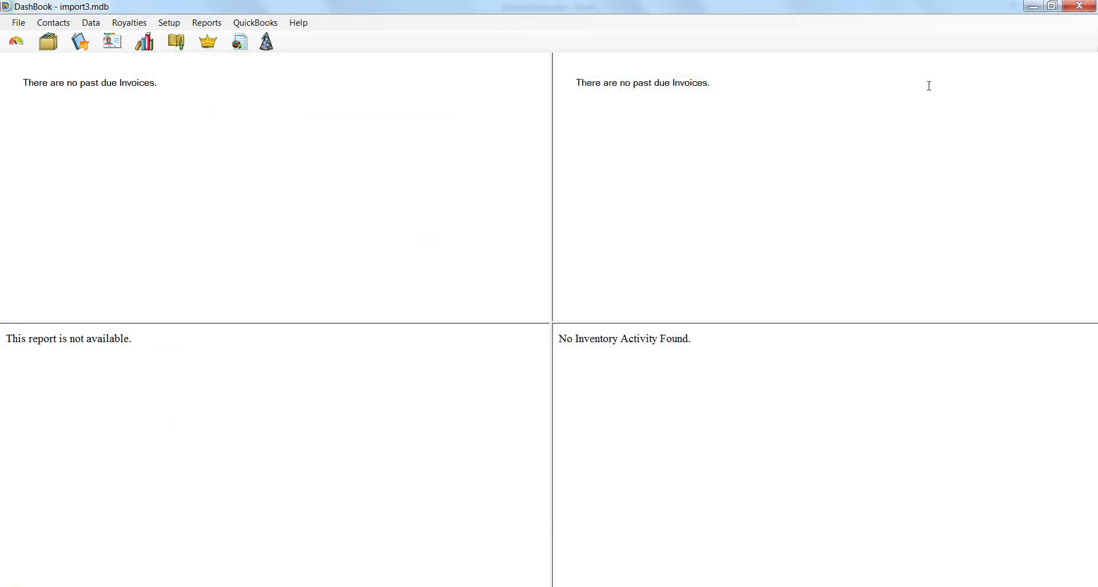
click(124, 46)
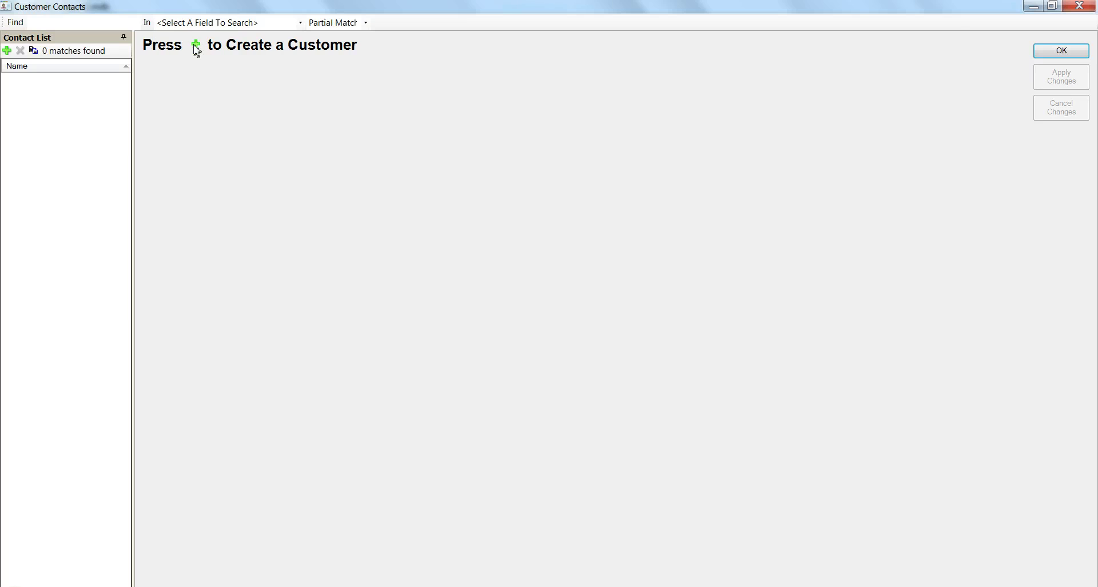
click(195, 48)
text(Customer1)
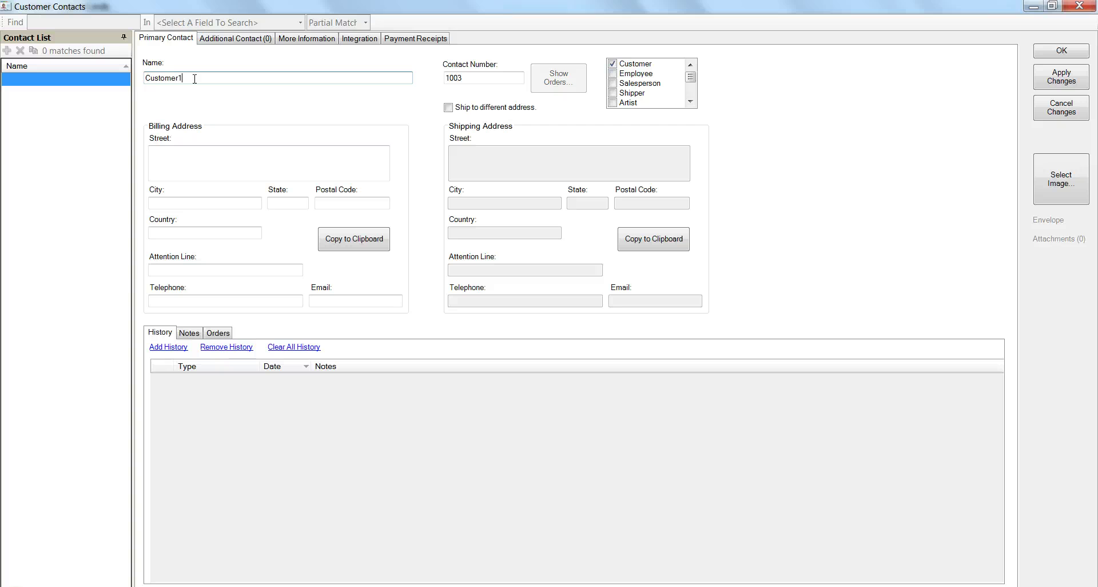
click(1054, 52)
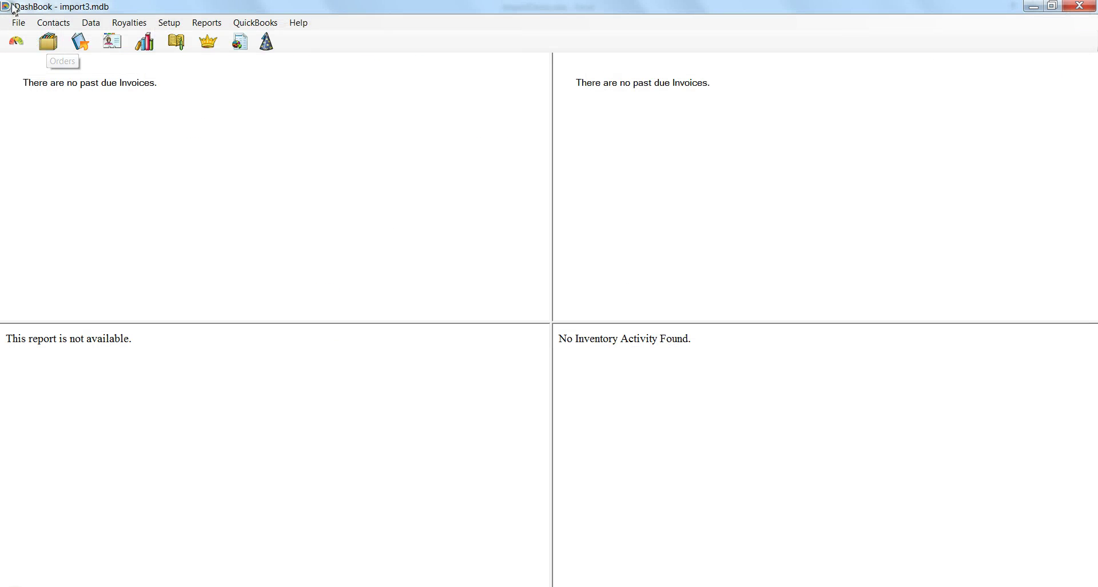
Step: Start a sales report import using the Sample Import map
click(19, 26)
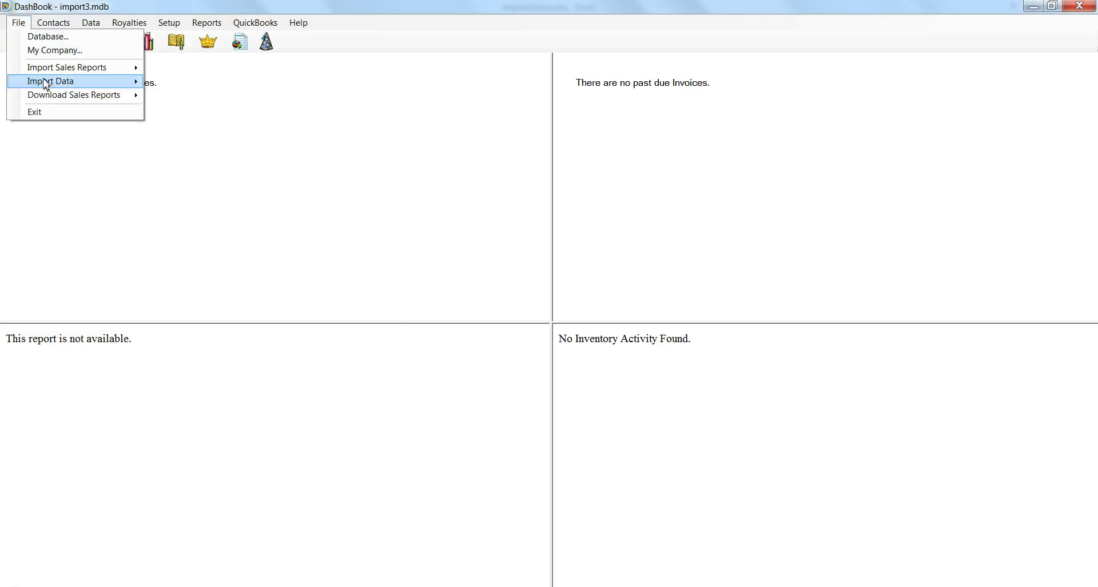
mouse_move(45, 71)
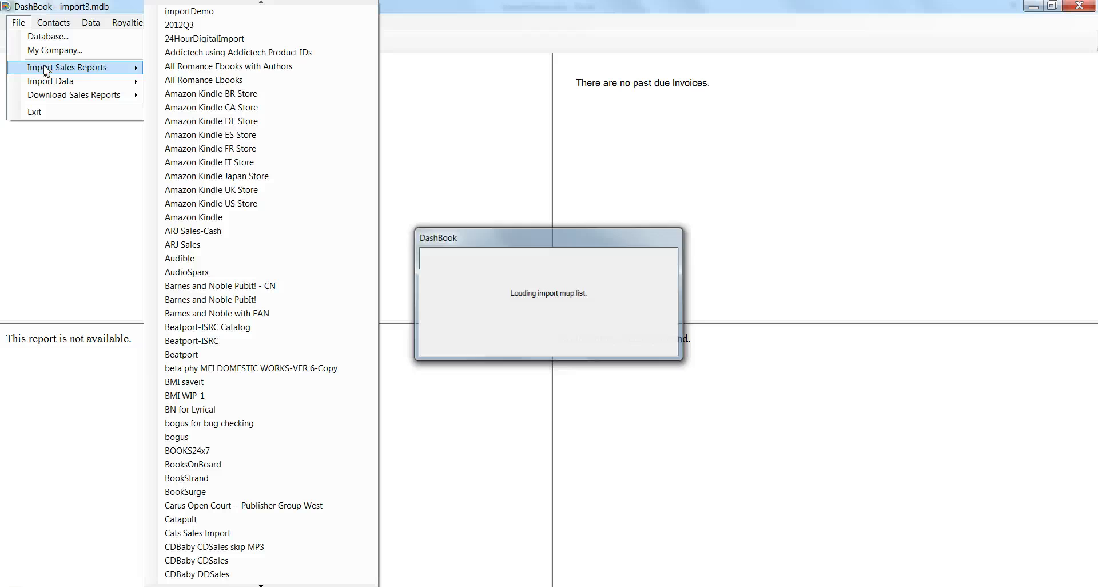
click(186, 99)
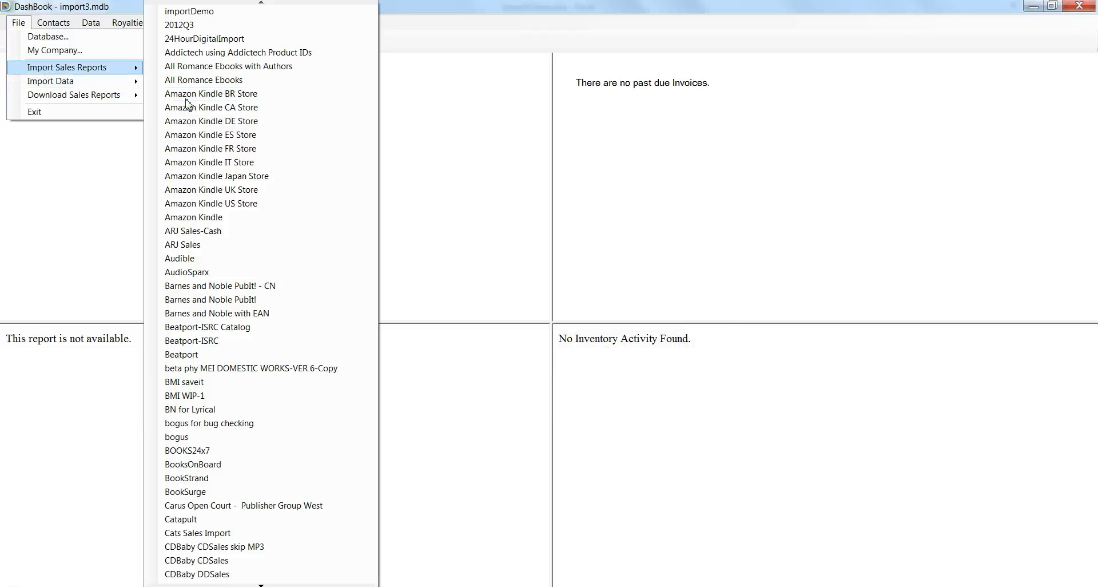
key(s)
key(s)
key(s)
key(s)
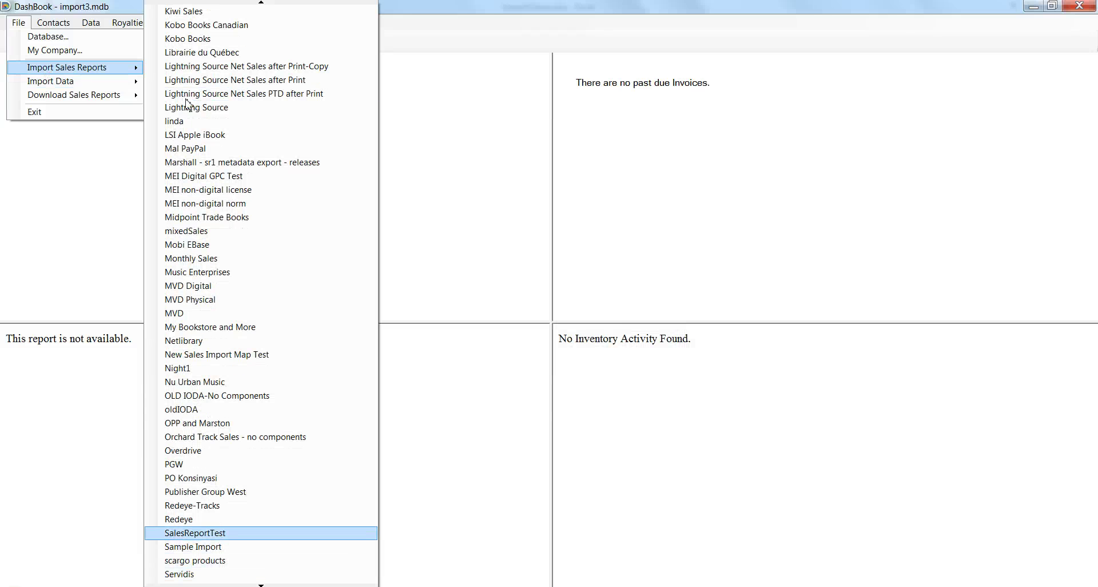
key(Return)
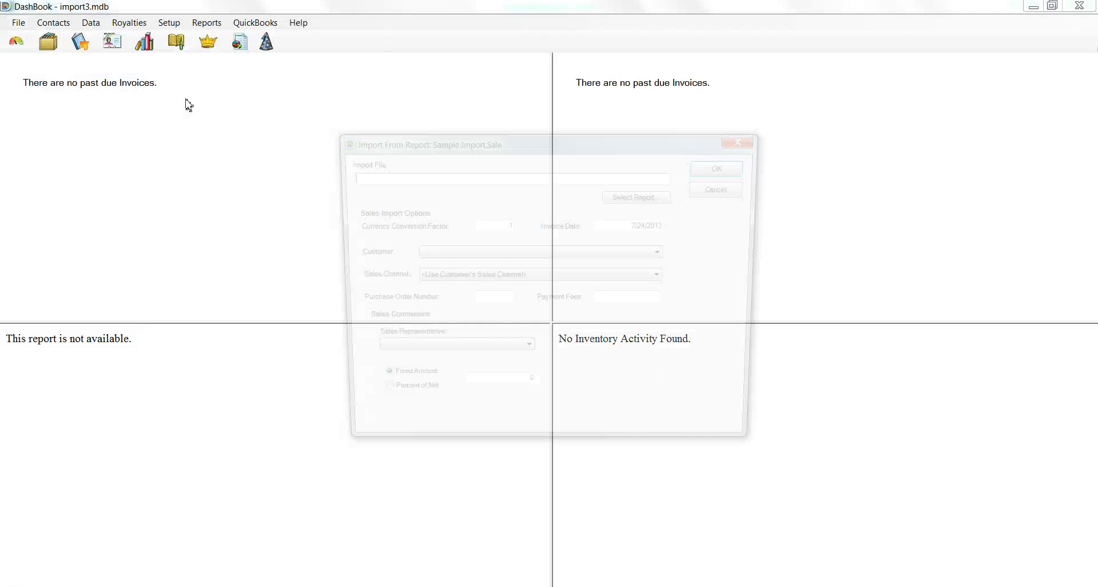
Step: Choose importDemo.xlsx as the report file and Customer1 as the customer
click(671, 196)
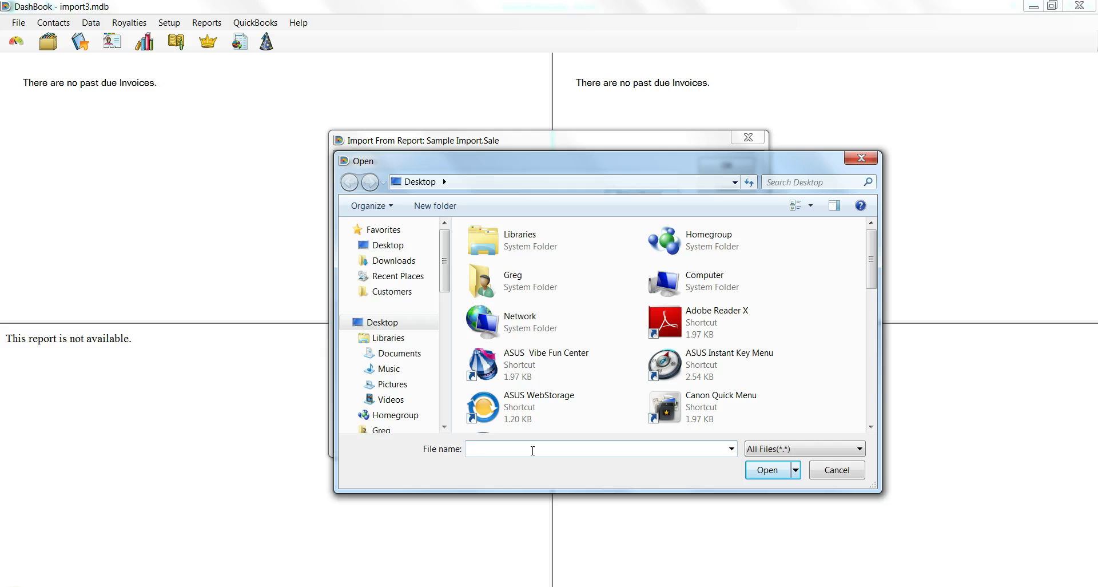
text(i)
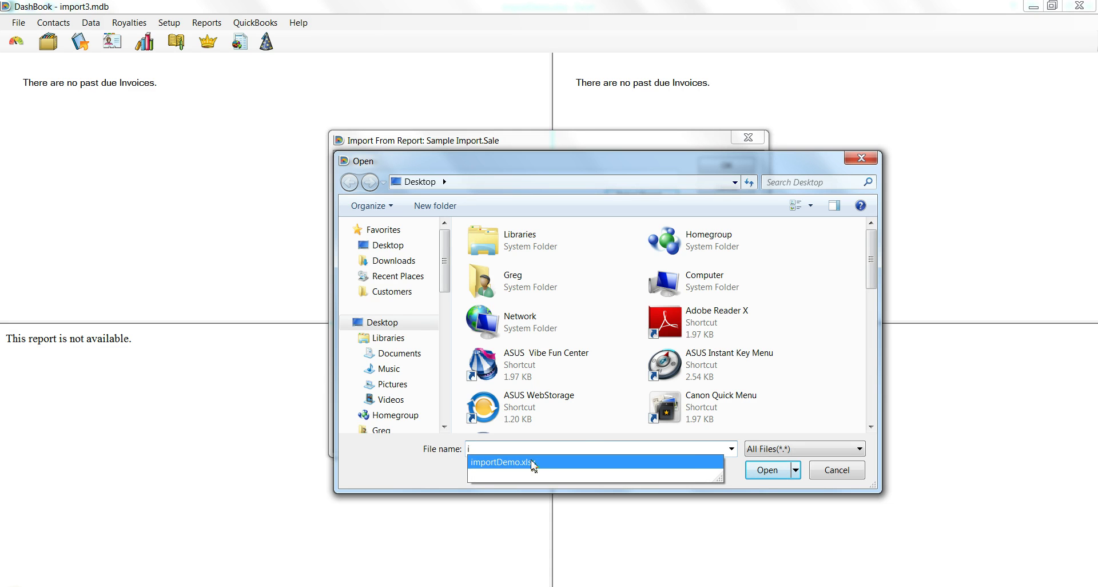
click(532, 462)
click(767, 470)
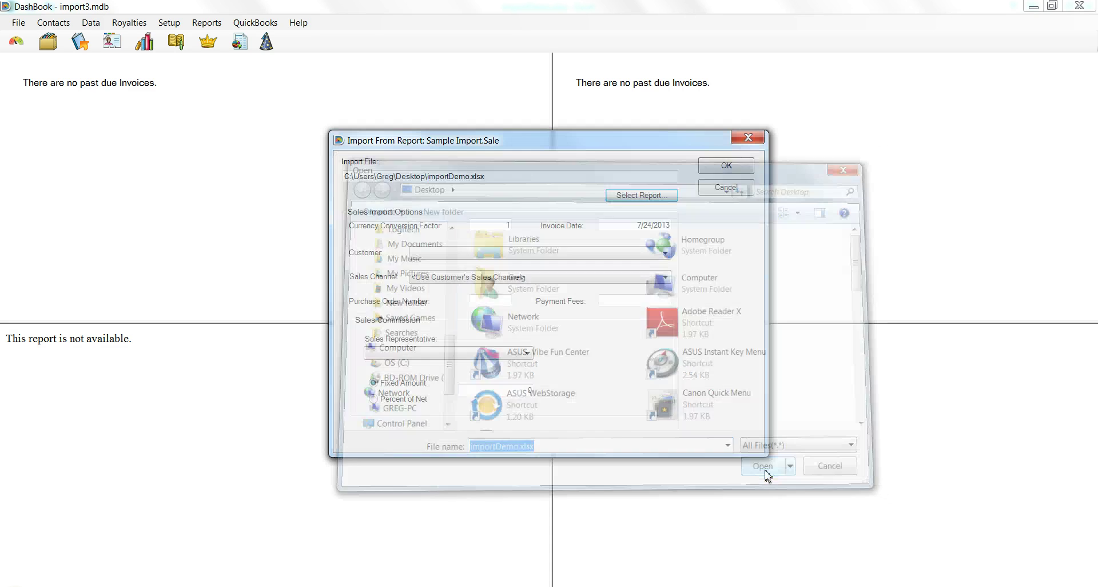
click(544, 255)
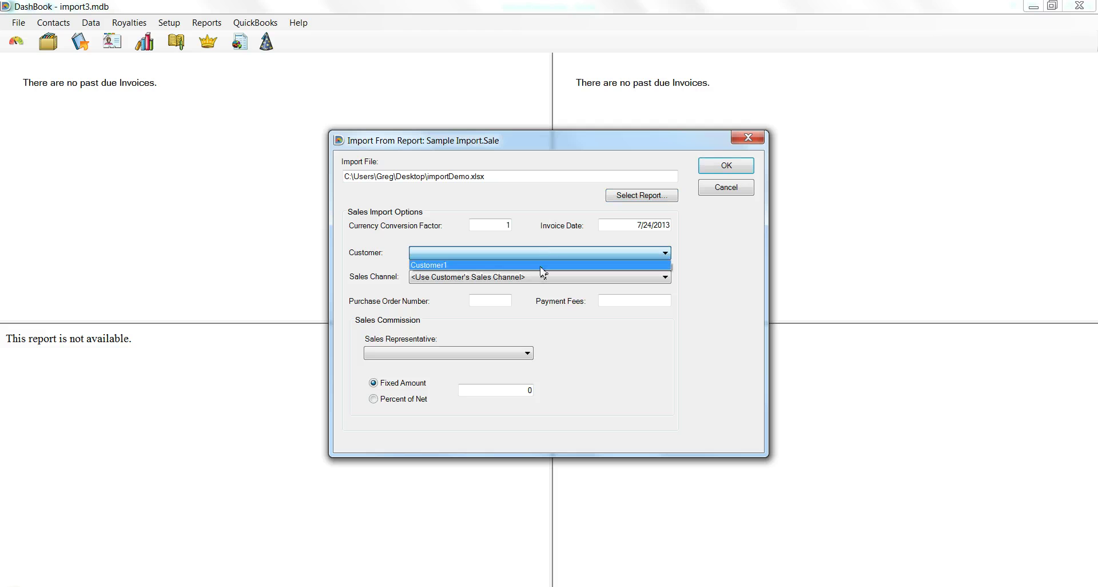
click(541, 265)
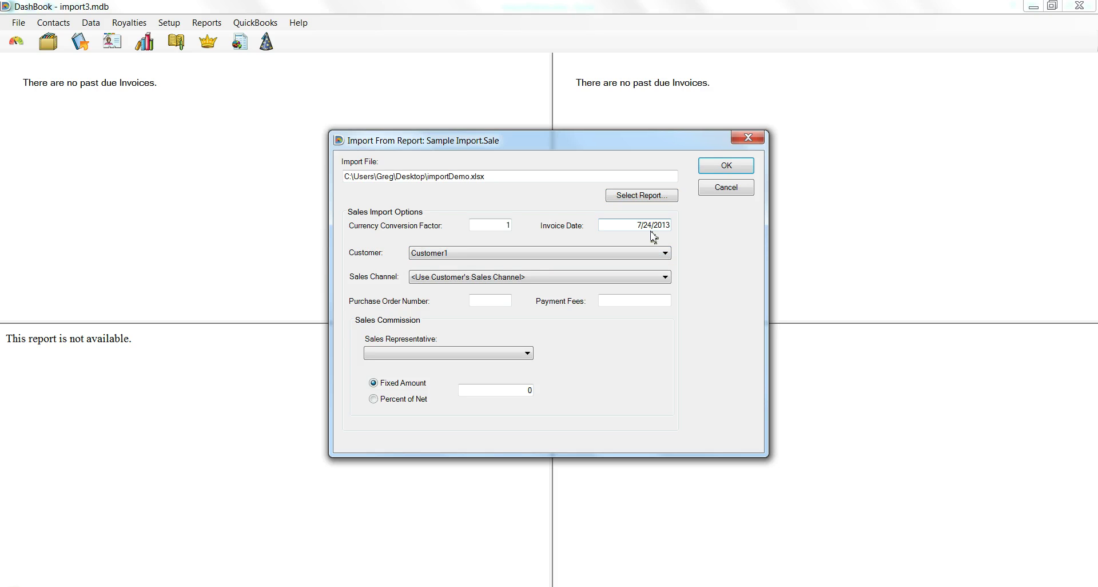
Step: Import the report, auto-creating the new products My Song 1 and Another product
click(728, 167)
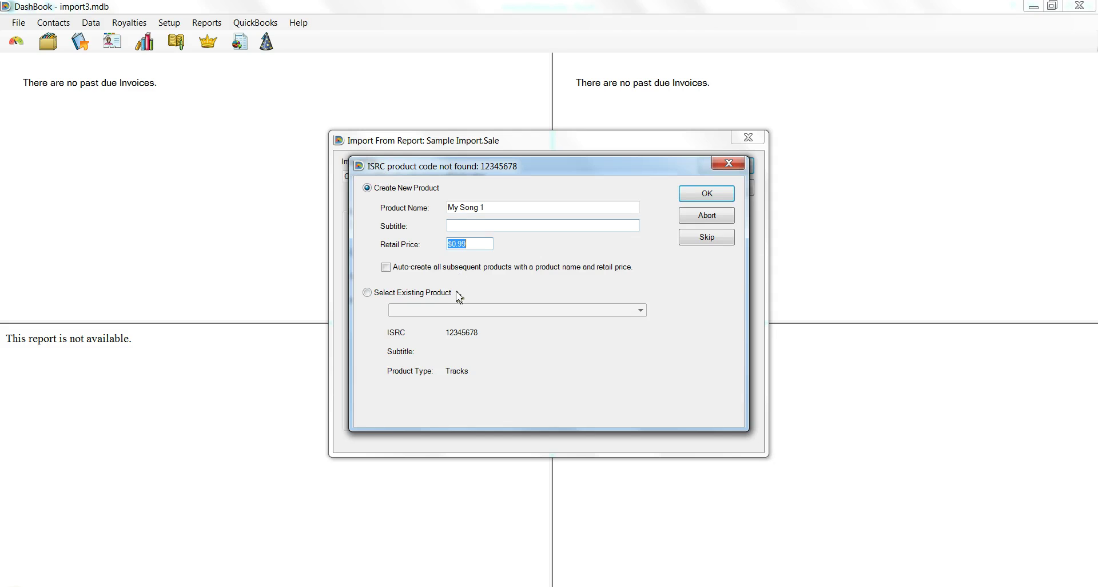
click(387, 267)
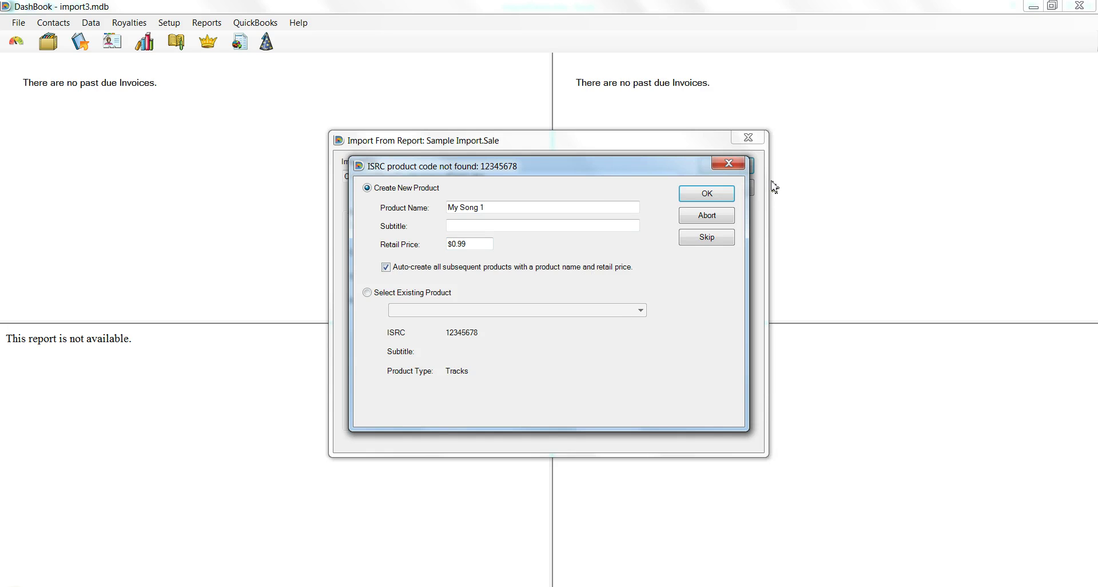
click(709, 194)
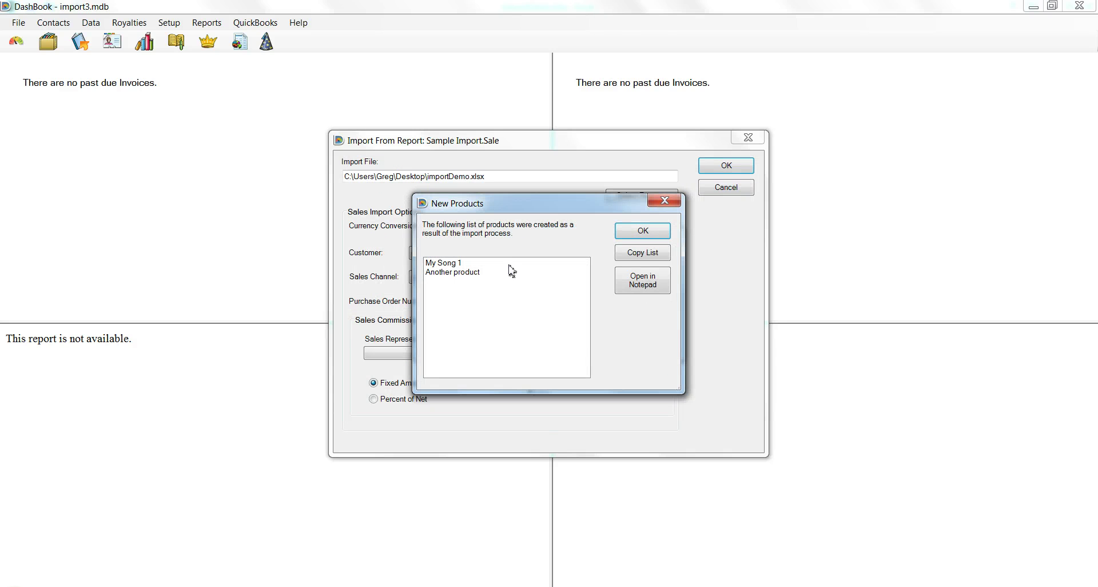
click(660, 235)
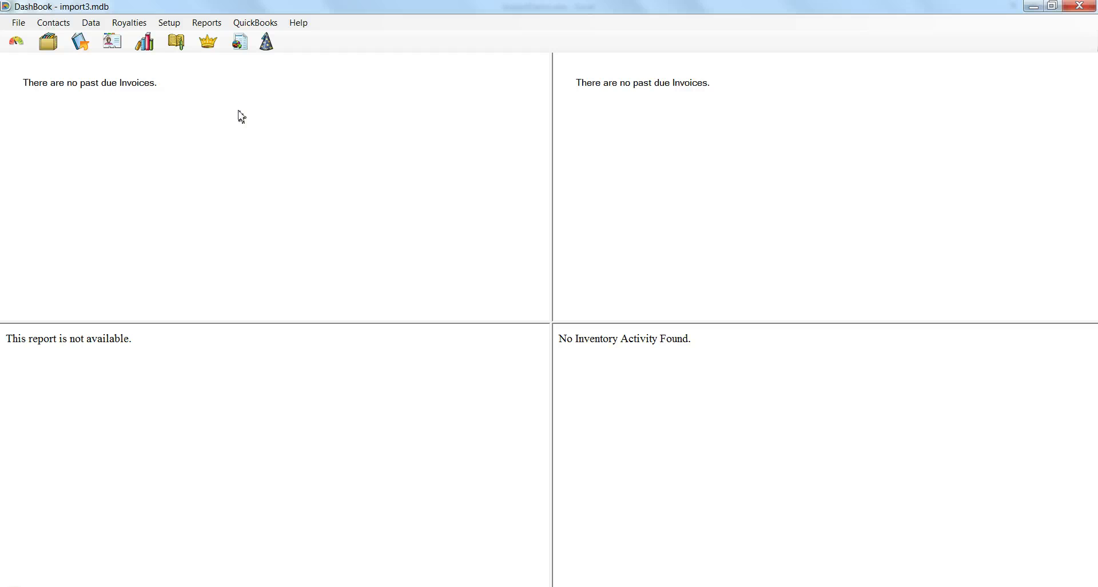
click(158, 50)
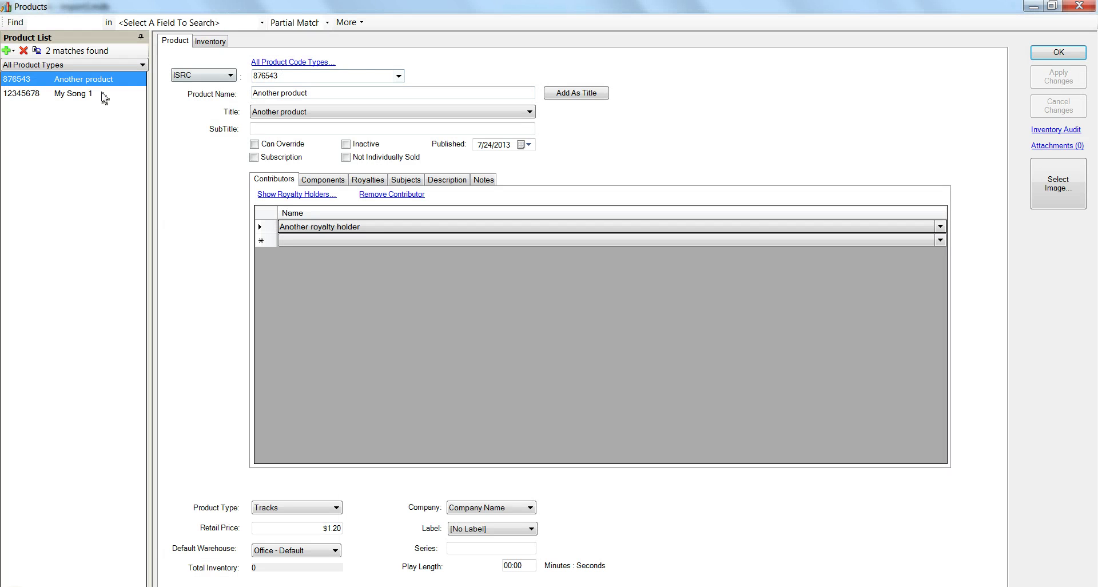
click(88, 94)
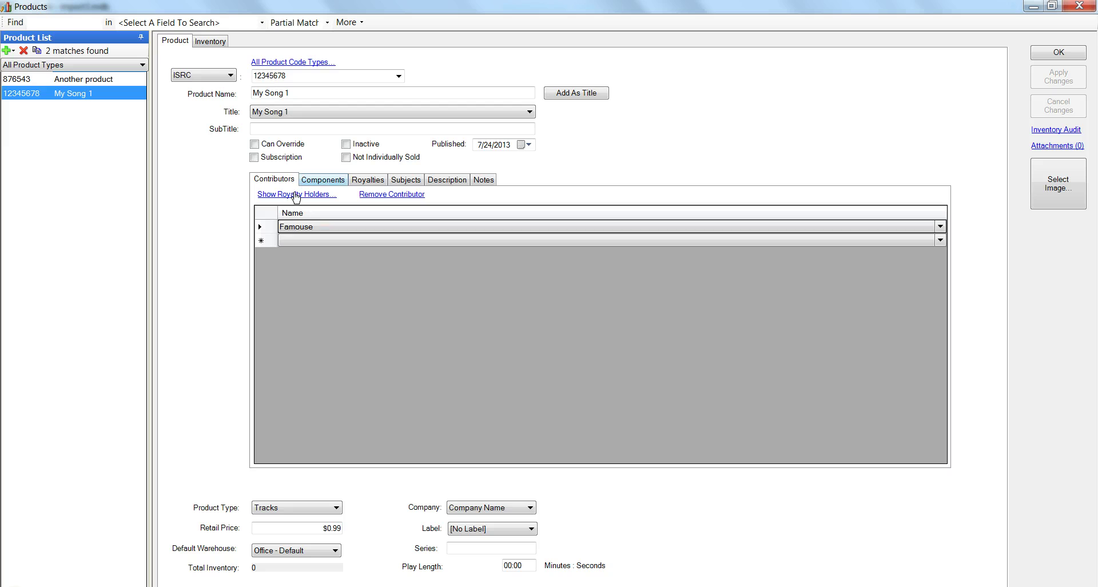
click(380, 182)
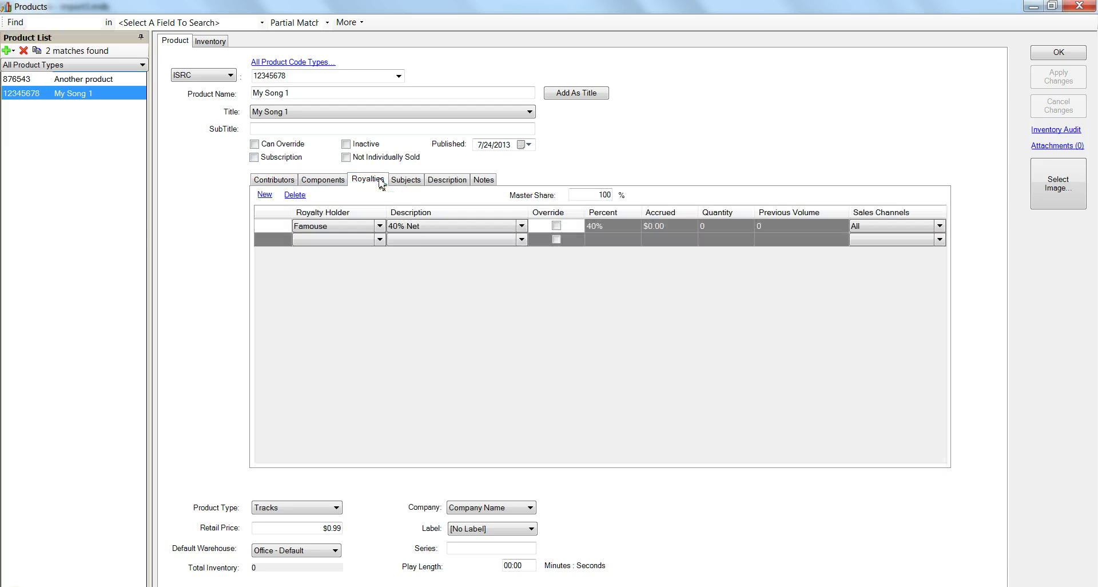
click(113, 83)
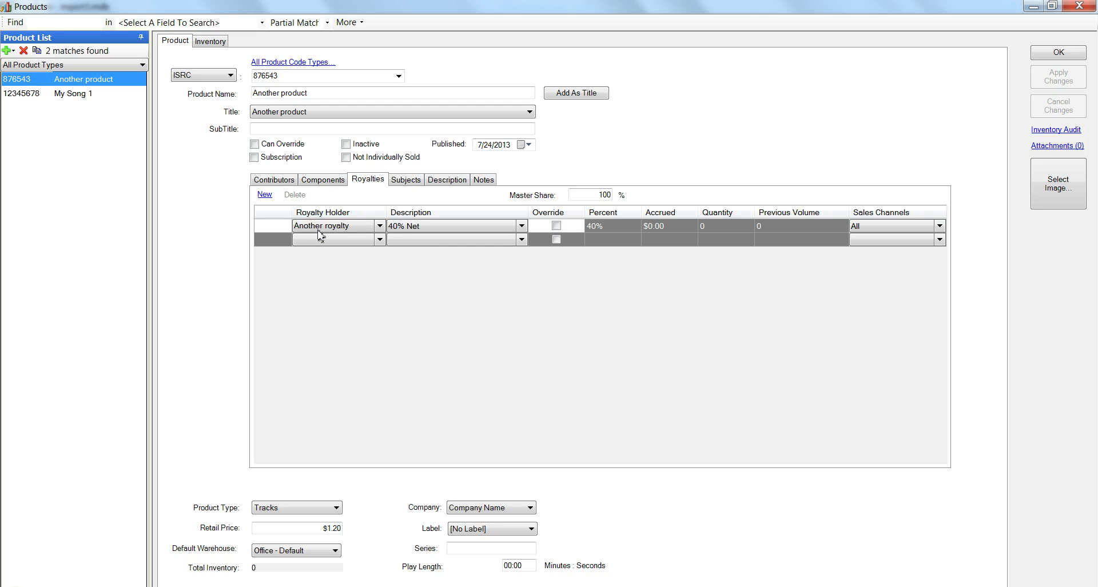
click(1086, 8)
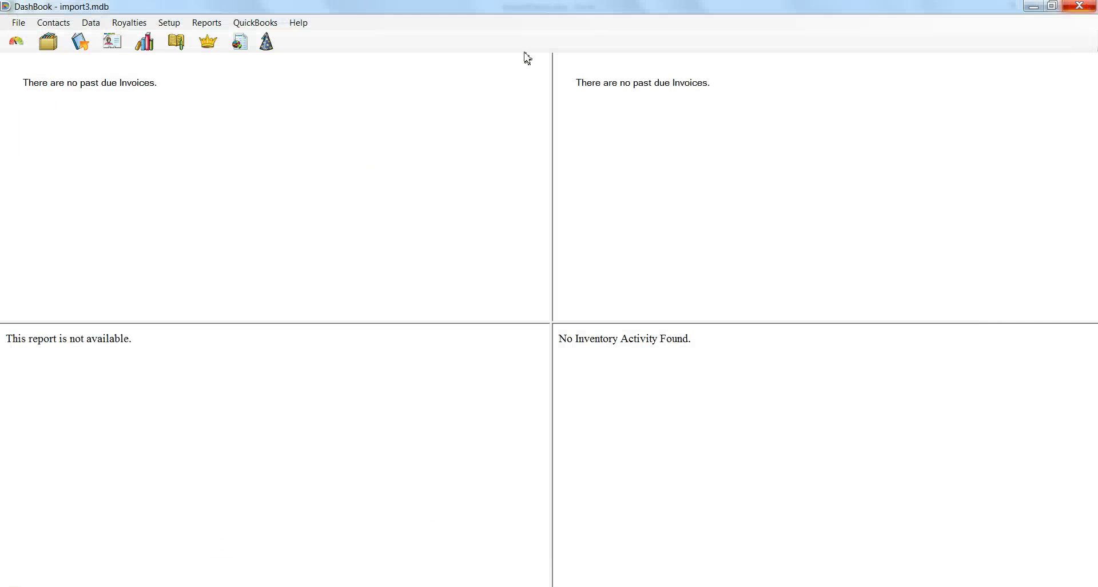
Step: Close order 1001 as Invoiced and check its $8.00 and $16.00 royalty breakdown
click(48, 42)
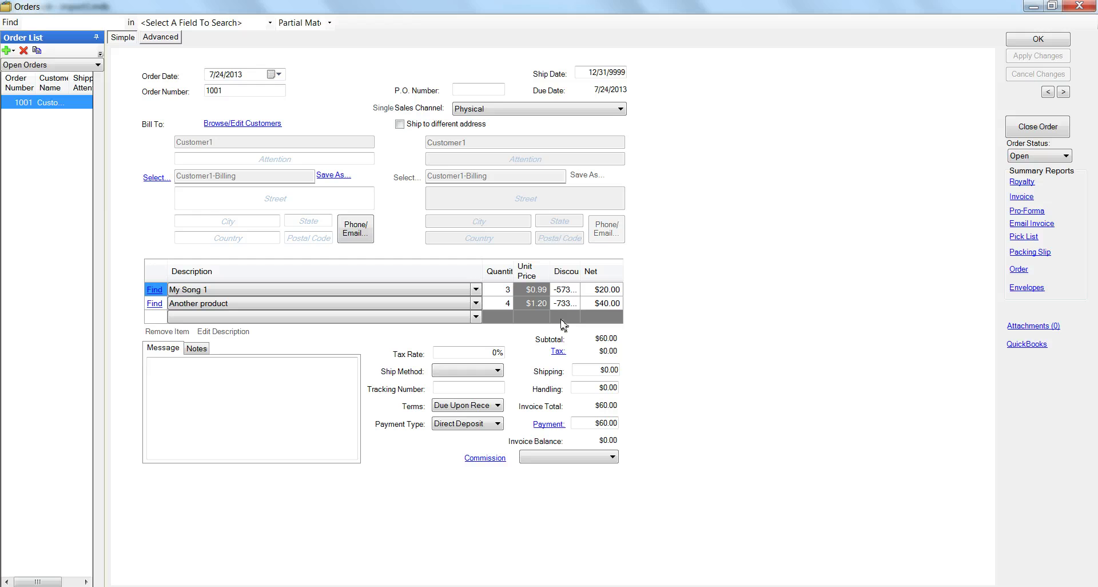
click(1024, 136)
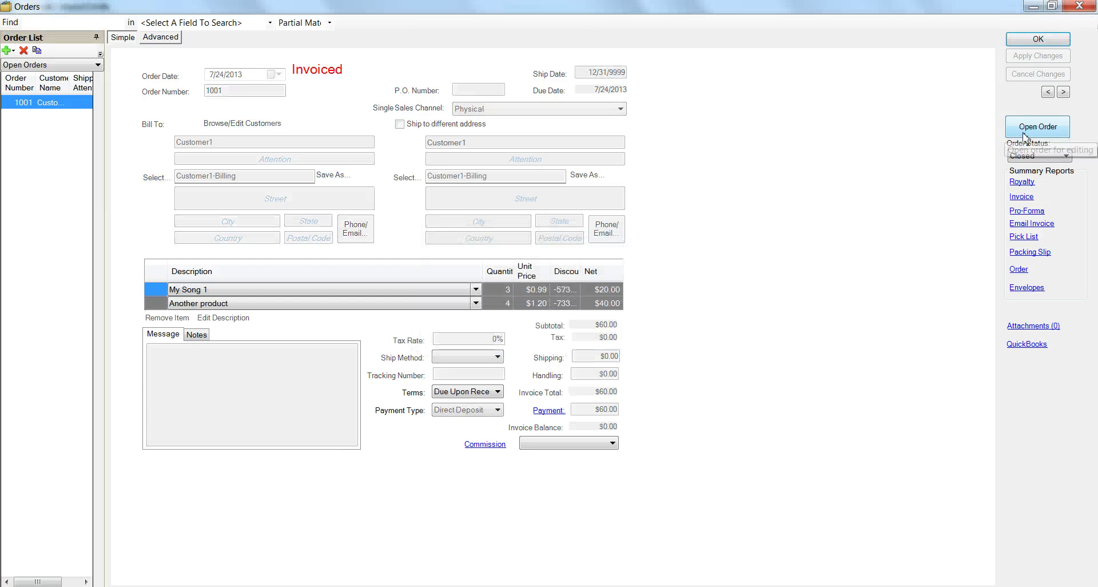
click(160, 36)
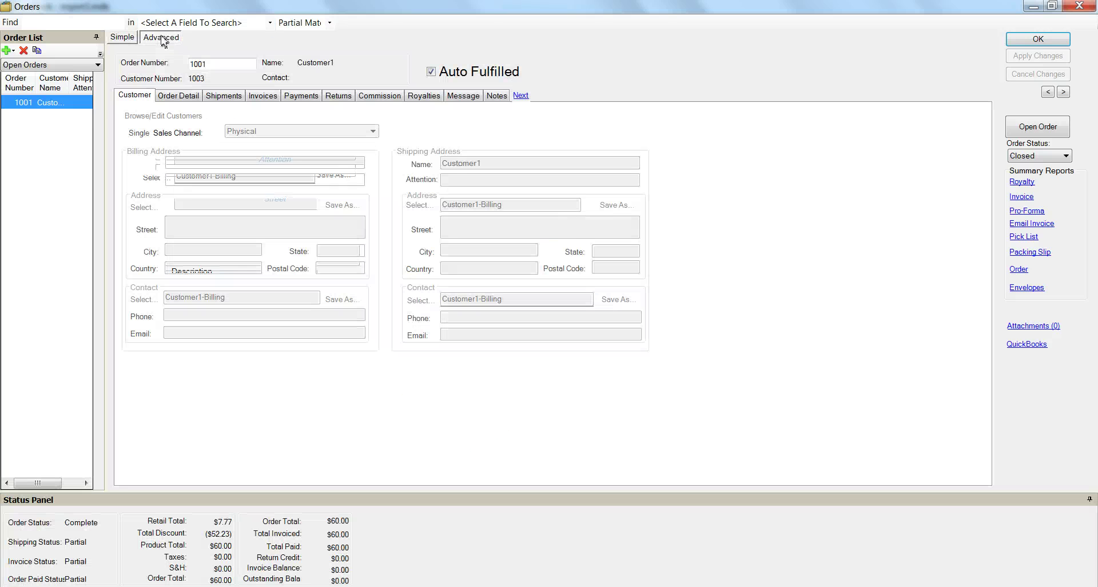
click(427, 97)
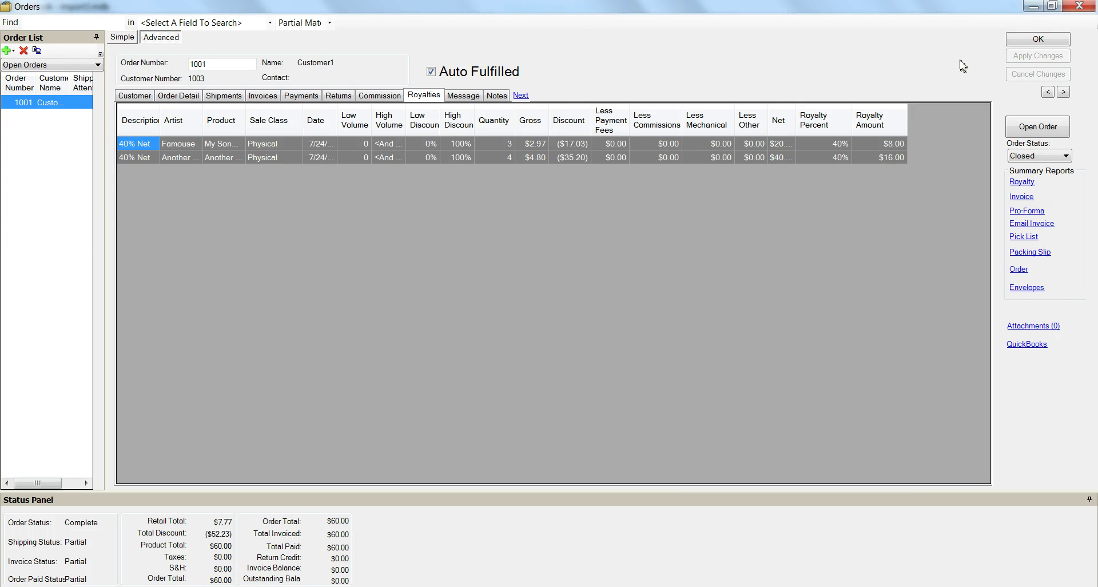
click(1019, 40)
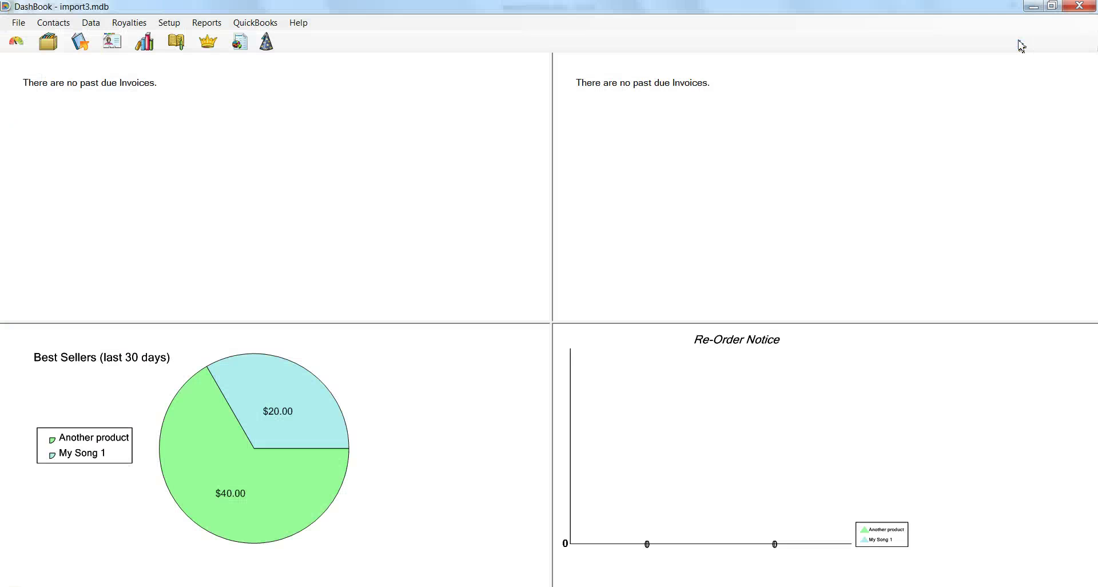